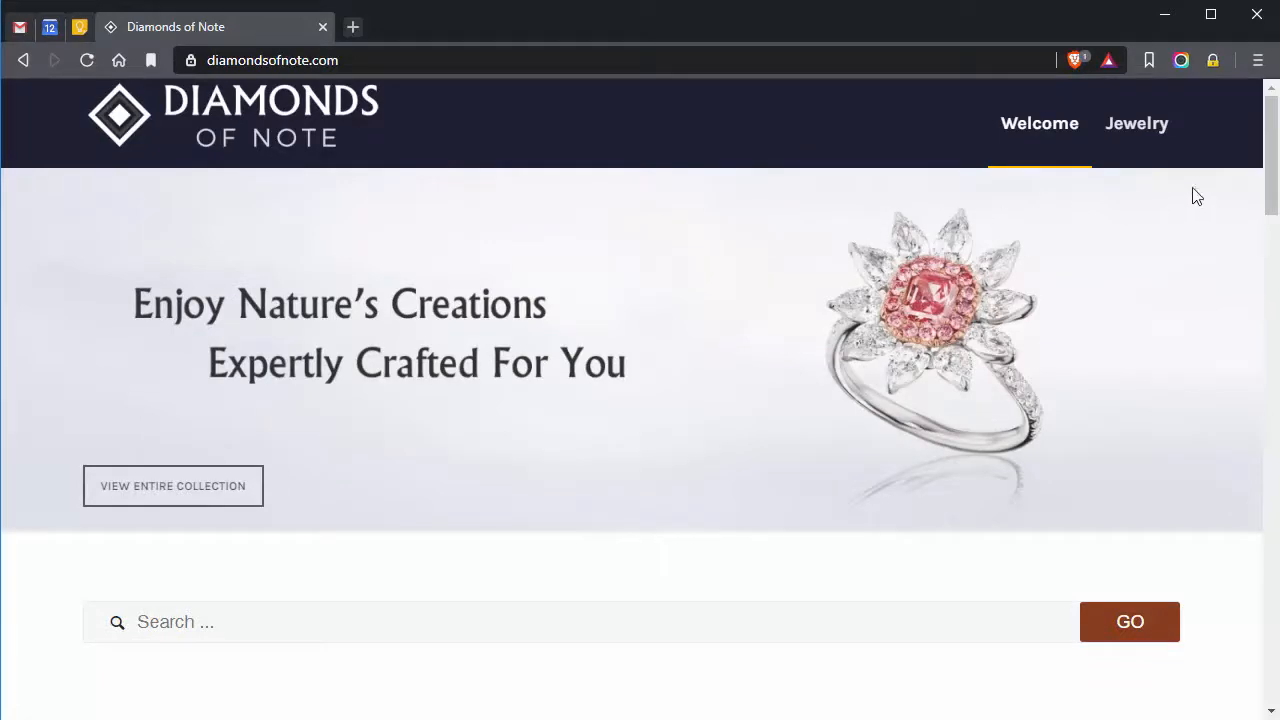
Open the product page of the 0.60-Fancy Light Pink Diamond in a Double Halo Ring from the home page collection.
drag(1270, 196, 1279, 341)
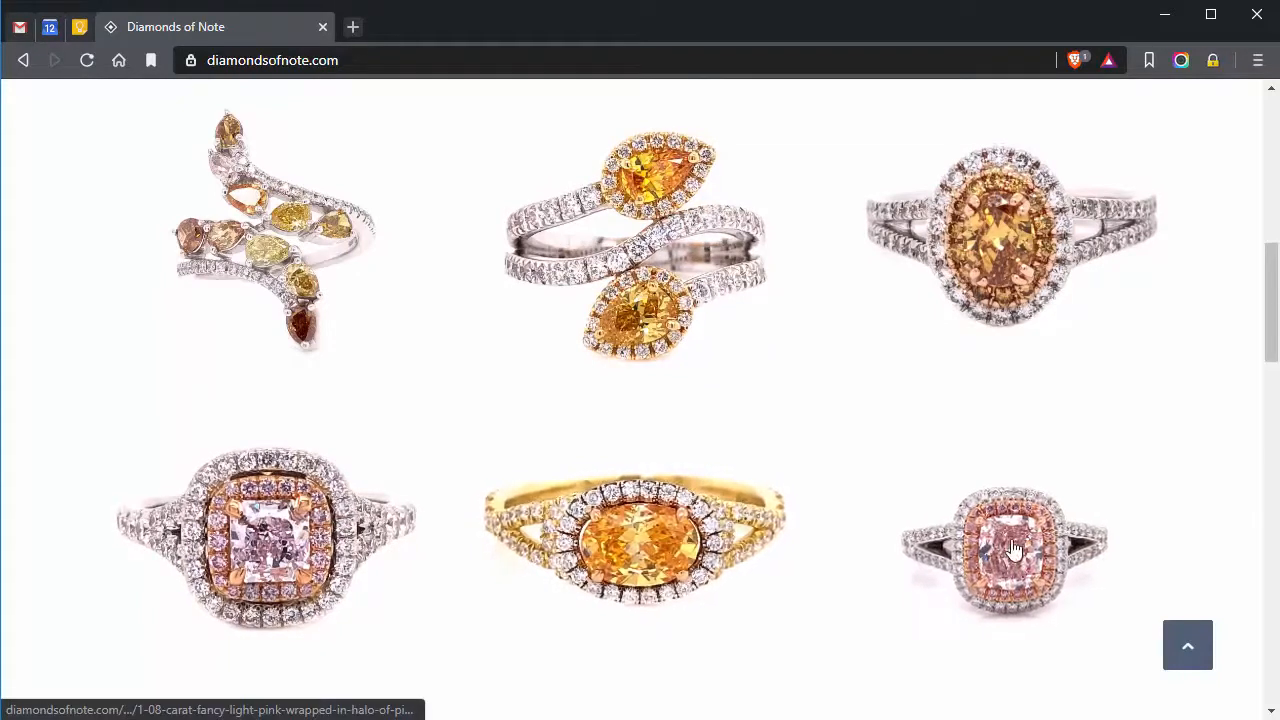
click(362, 556)
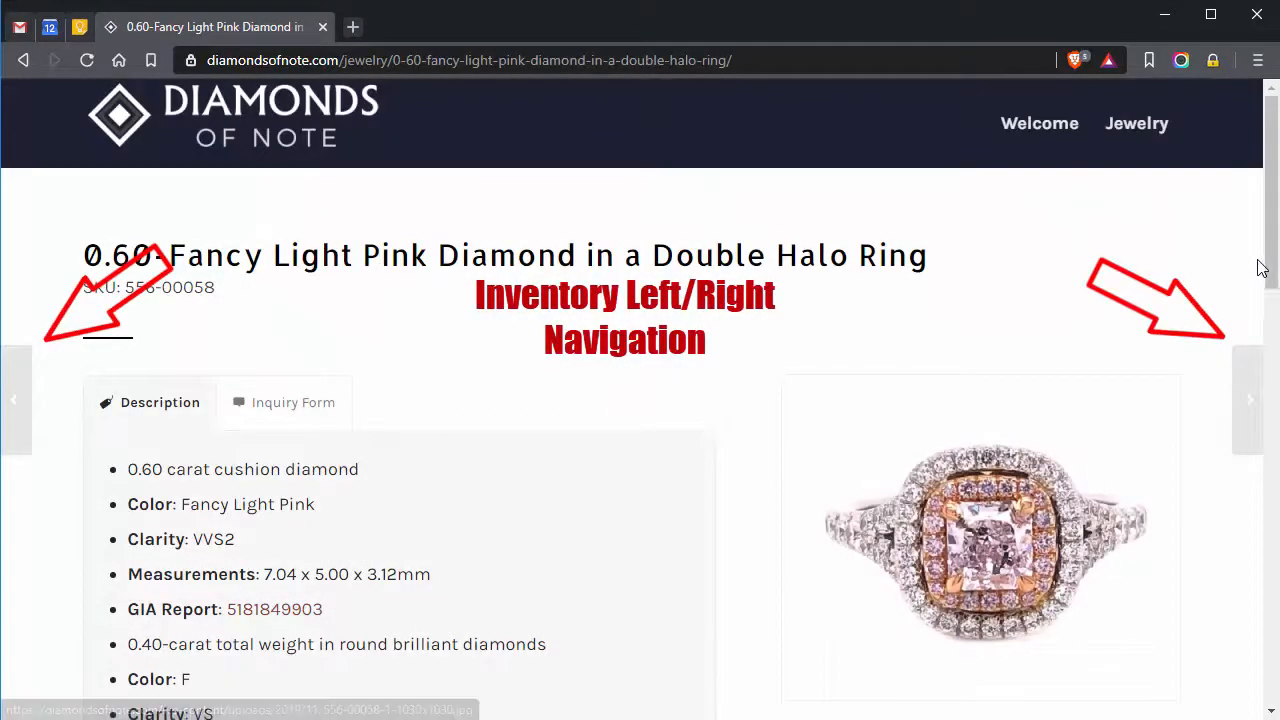
Preview the pink diamond ring's gallery thumbnails, browse its photos in the lightbox, and close the lightbox.
drag(1266, 251, 1276, 323)
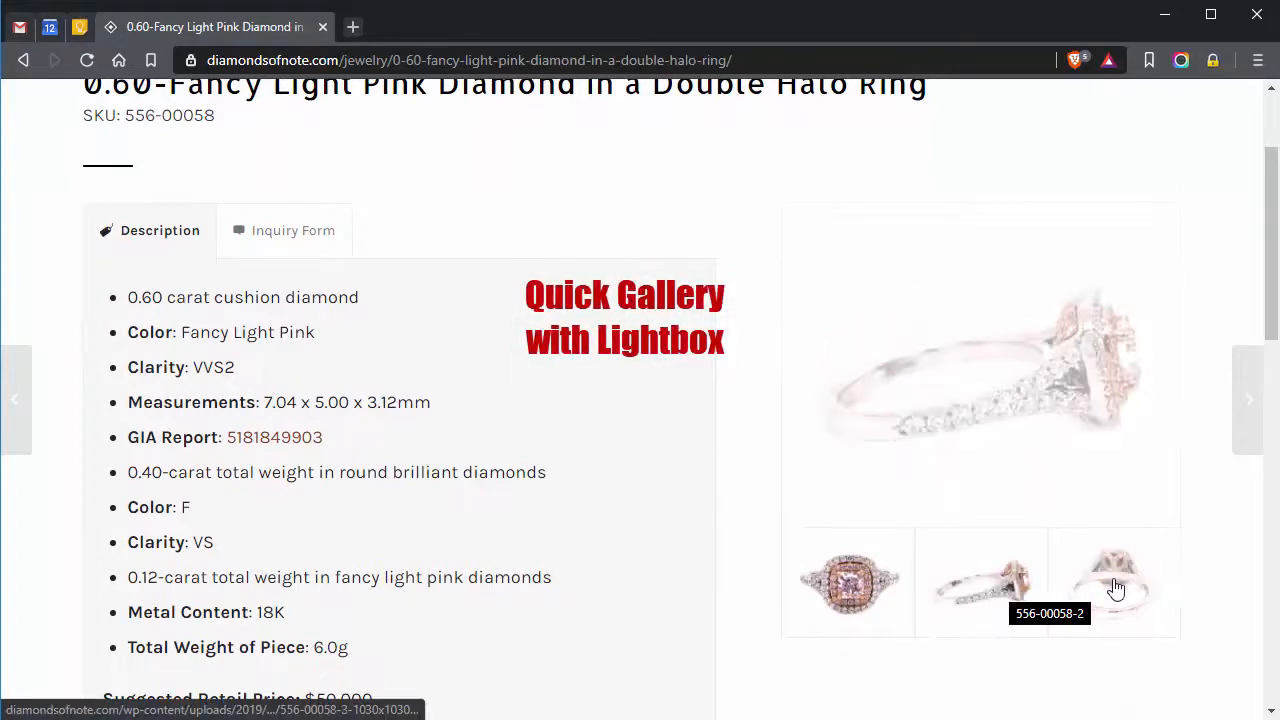
mouse_move(1125, 585)
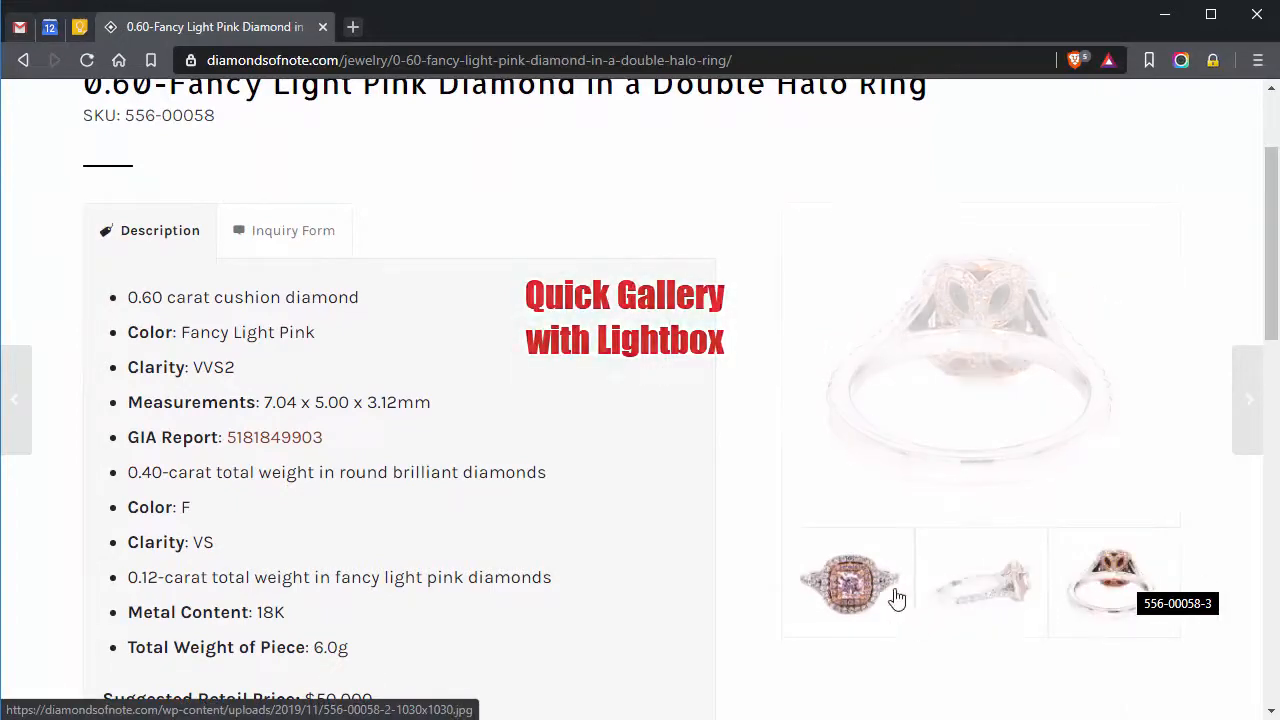
mouse_move(860, 586)
click(957, 409)
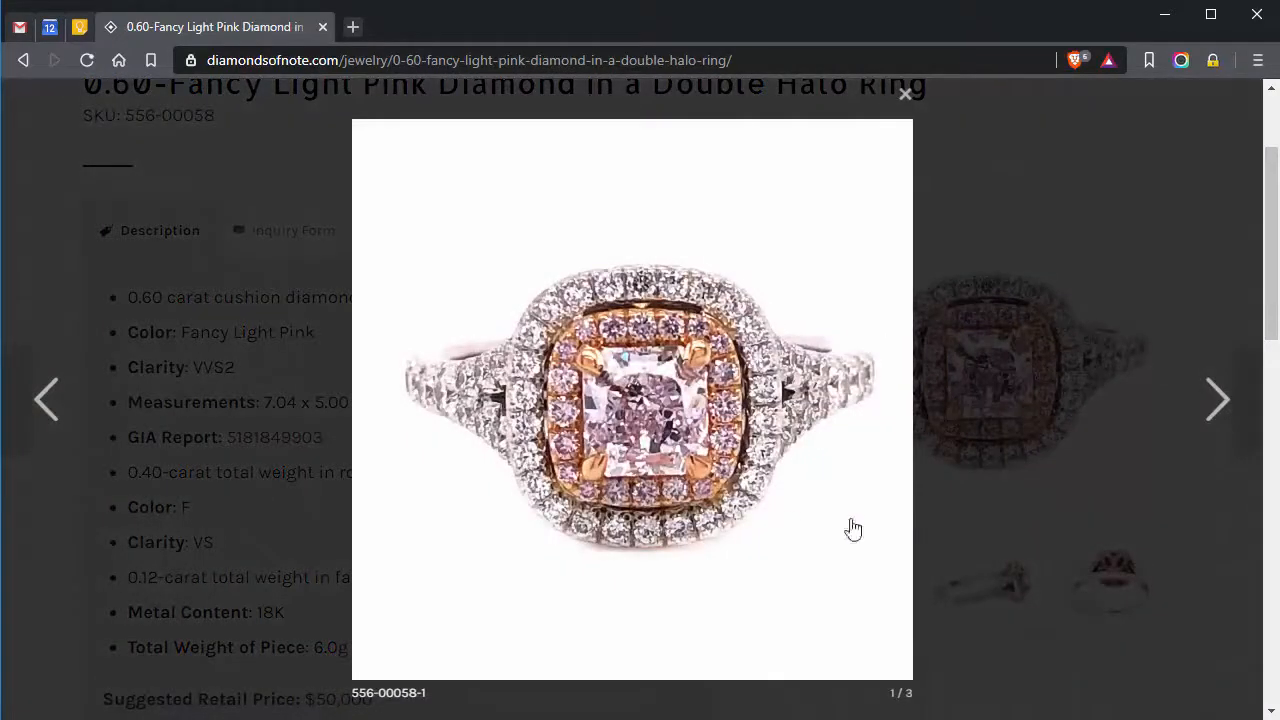
click(1212, 430)
click(1214, 428)
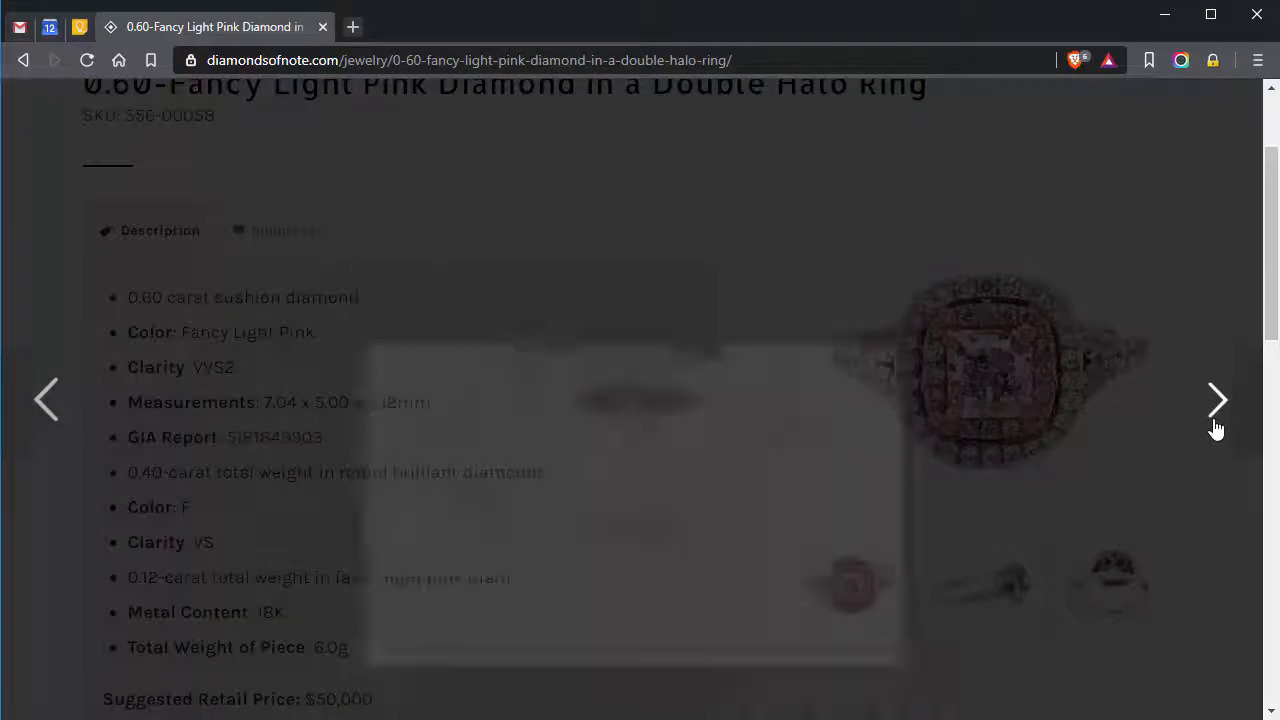
click(1076, 329)
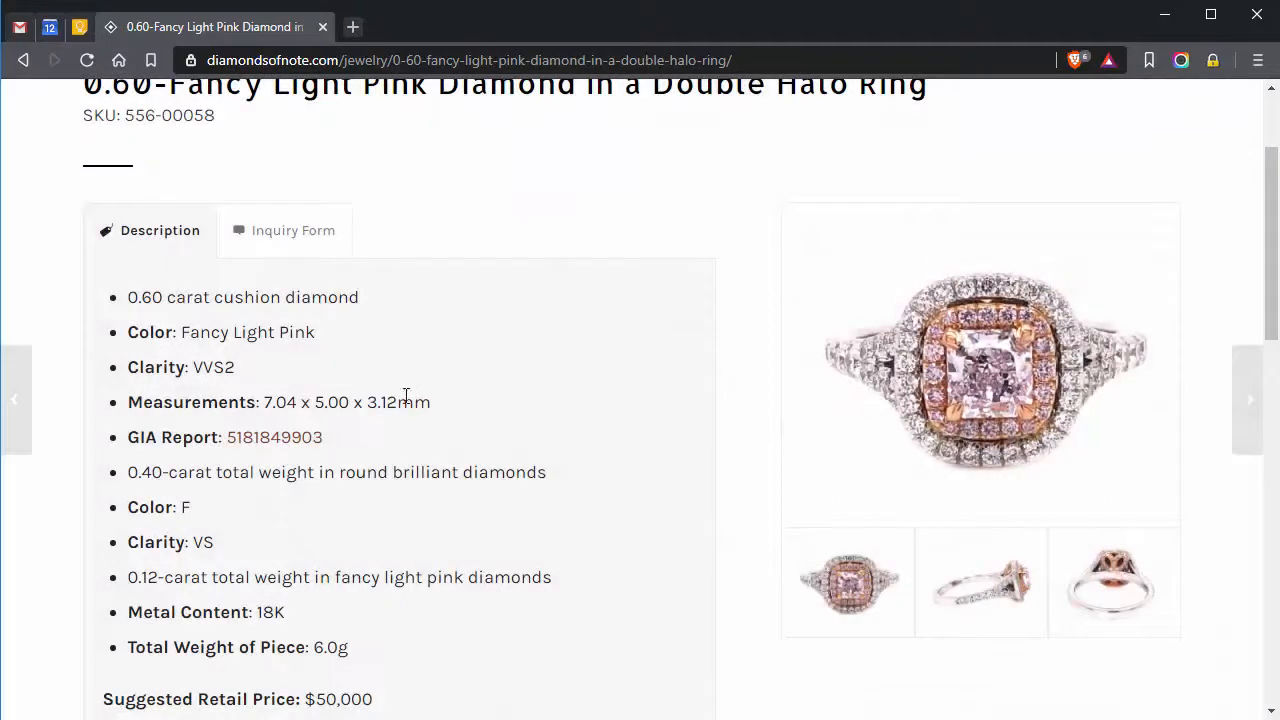
View the ring's inquiry form and return to its description.
scroll(372, 413, down, 1)
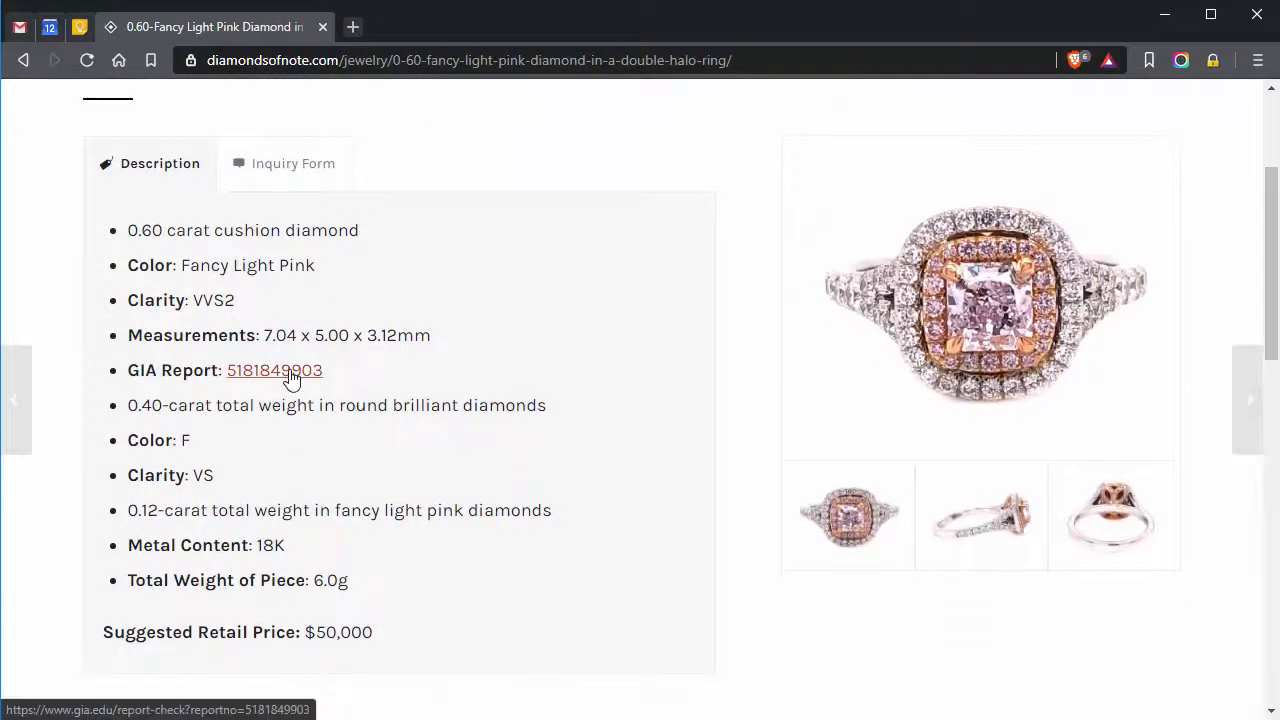
click(302, 186)
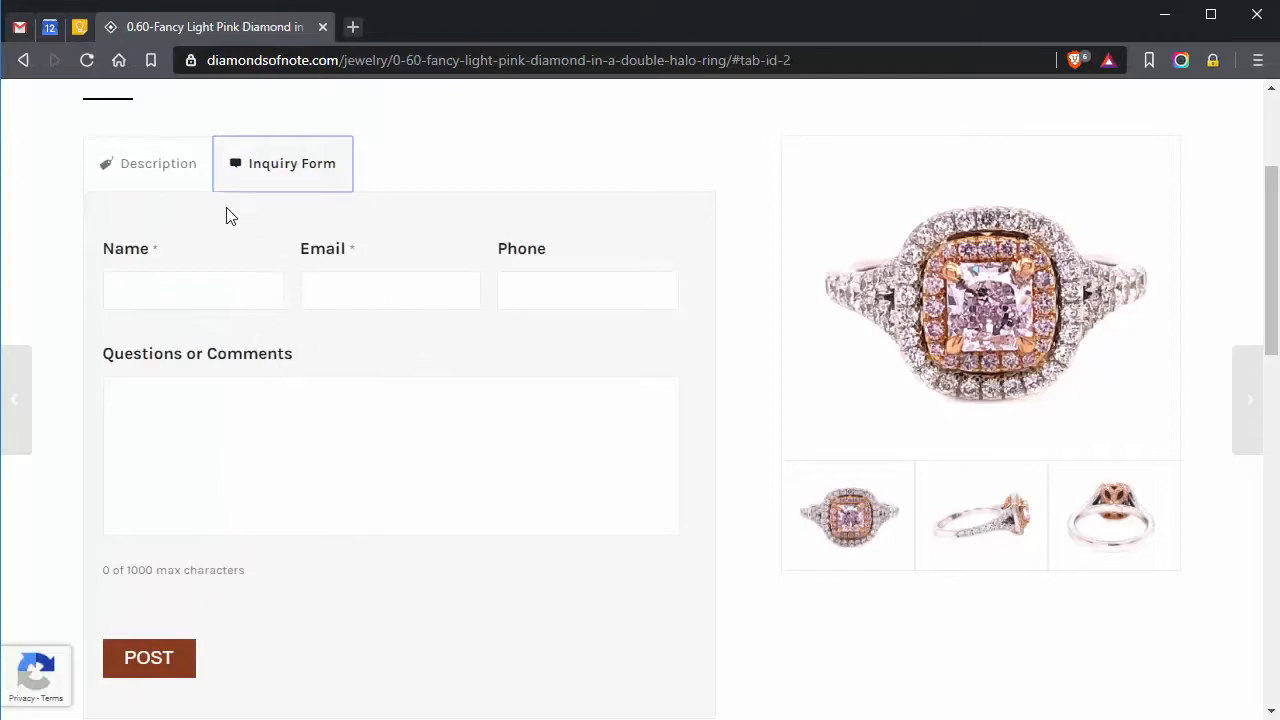
click(143, 190)
Play the ring's product video below the sharing options and return to the beginning of the product page.
scroll(737, 371, down, 4)
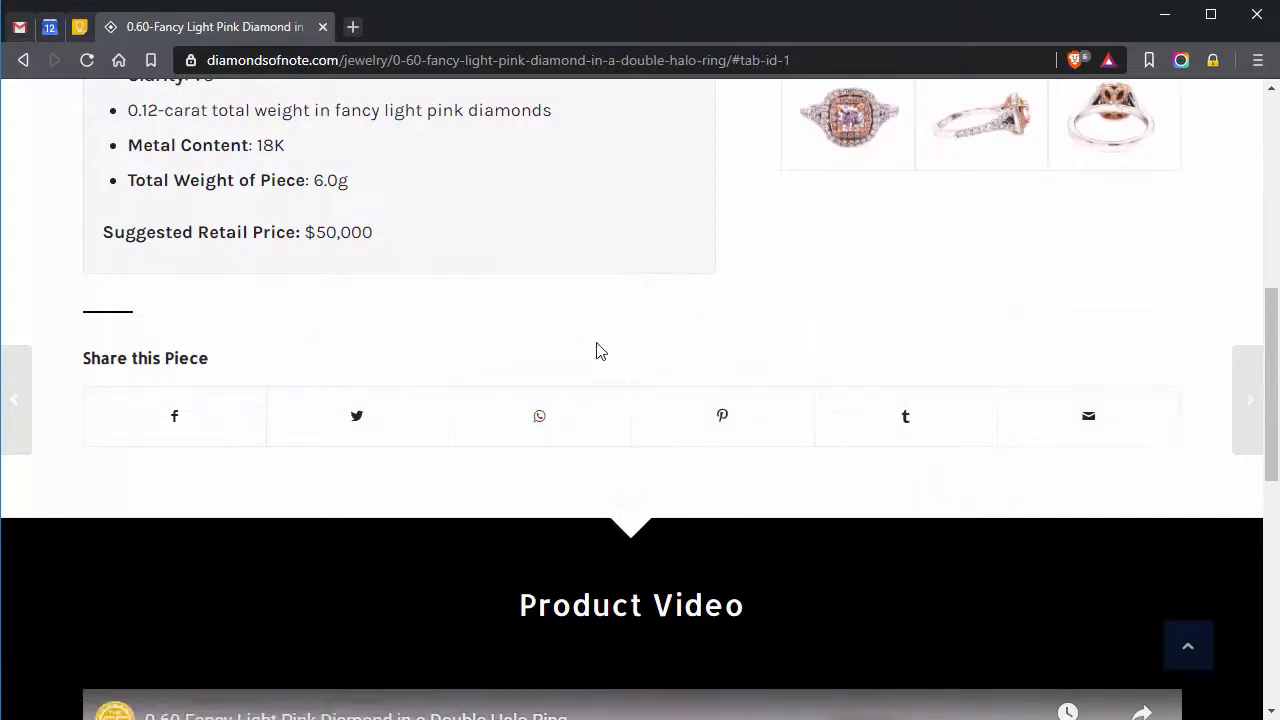
scroll(595, 340, down, 5)
scroll(596, 345, down, 1)
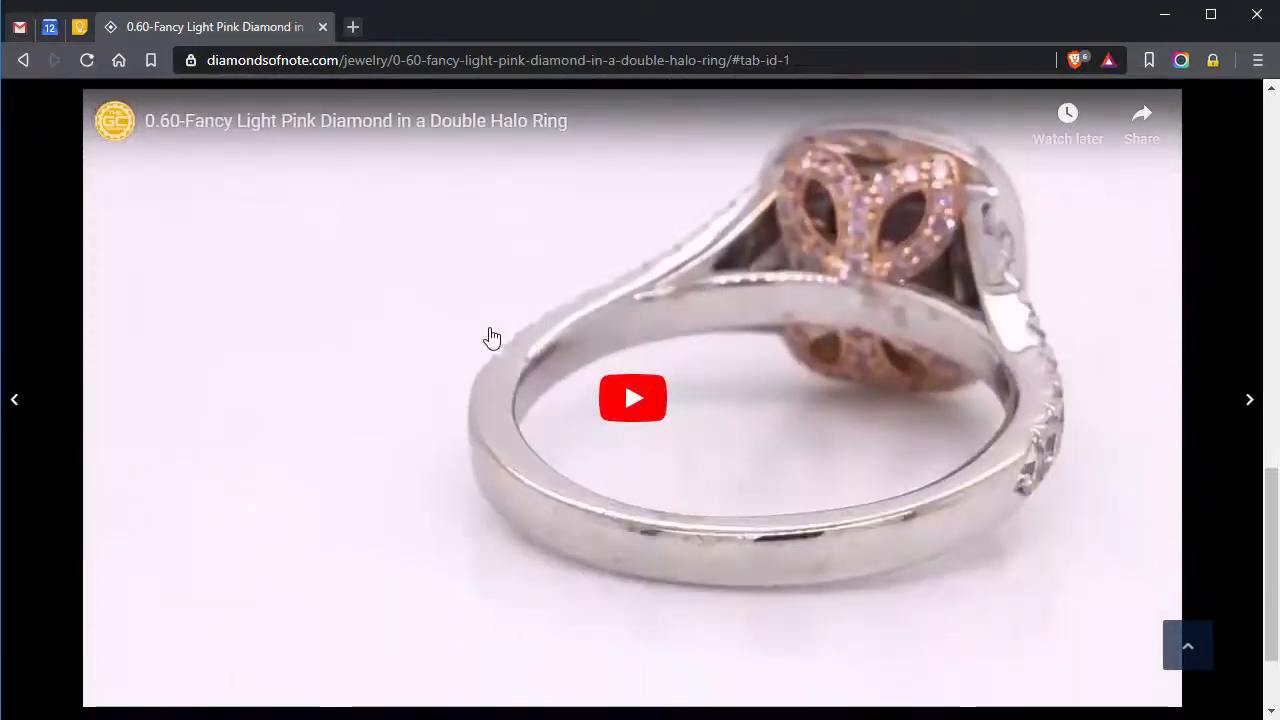
click(655, 400)
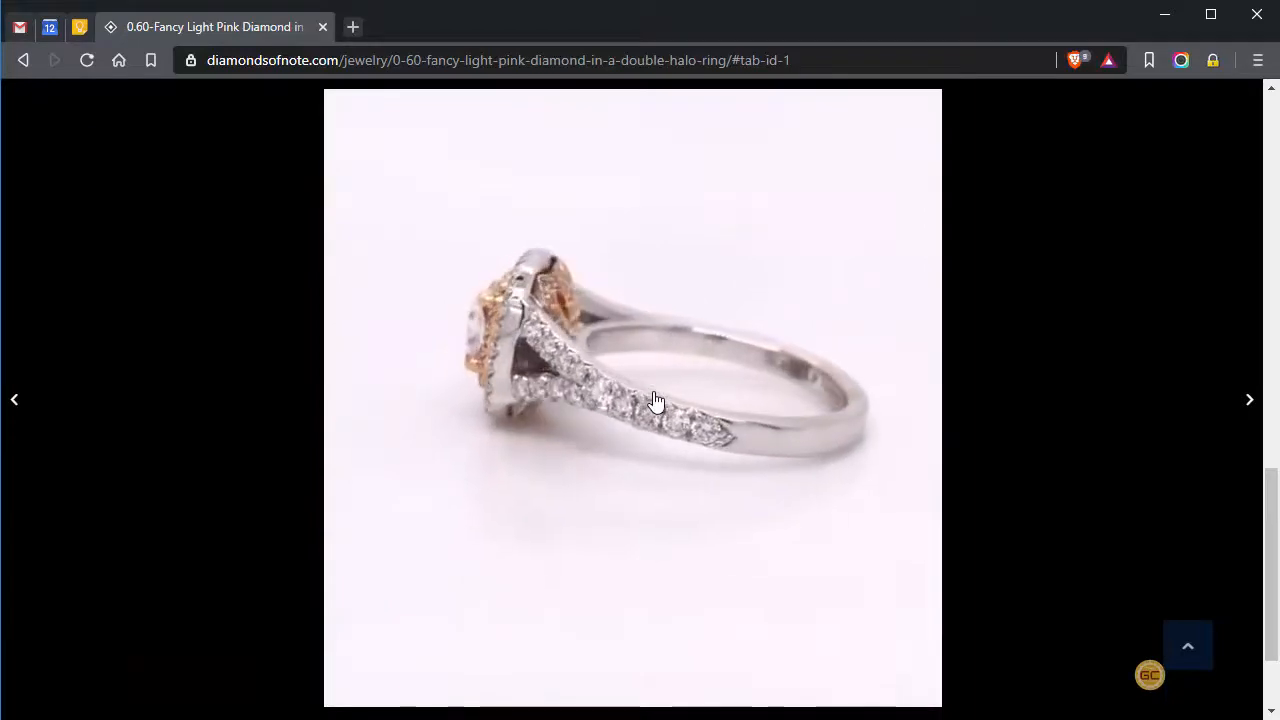
scroll(655, 400, up, 10)
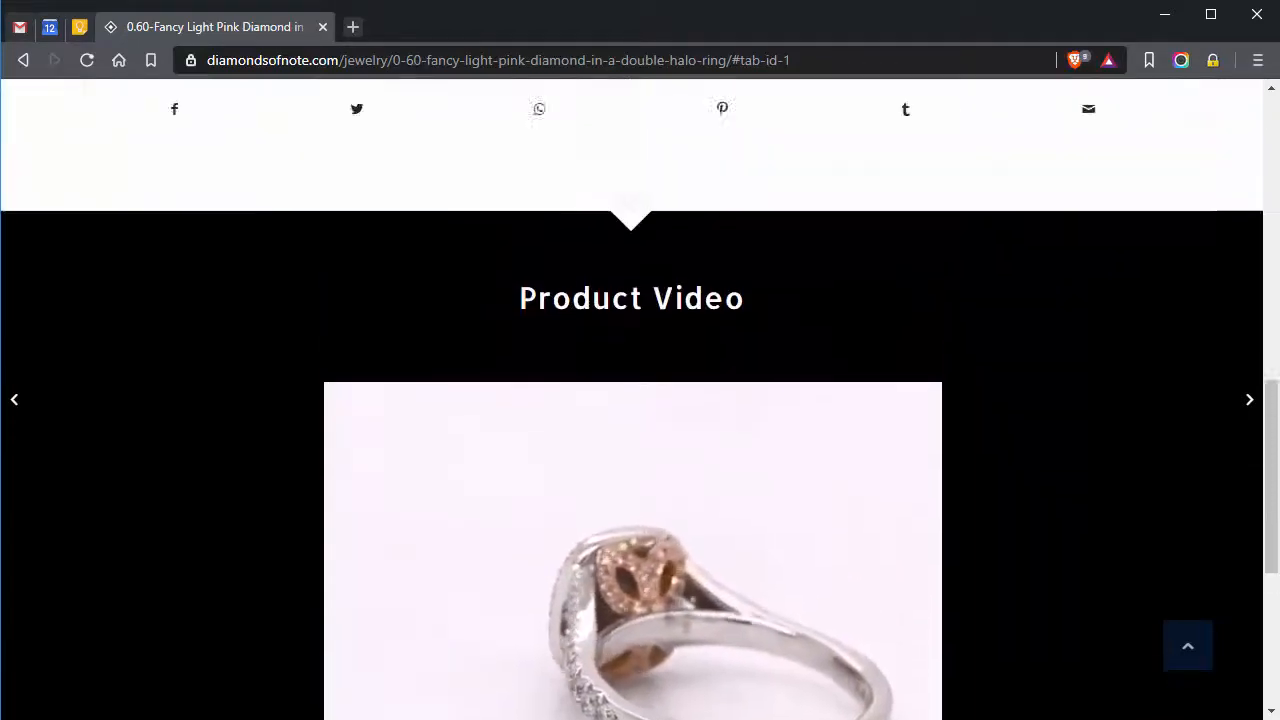
scroll(640, 400, up, 2)
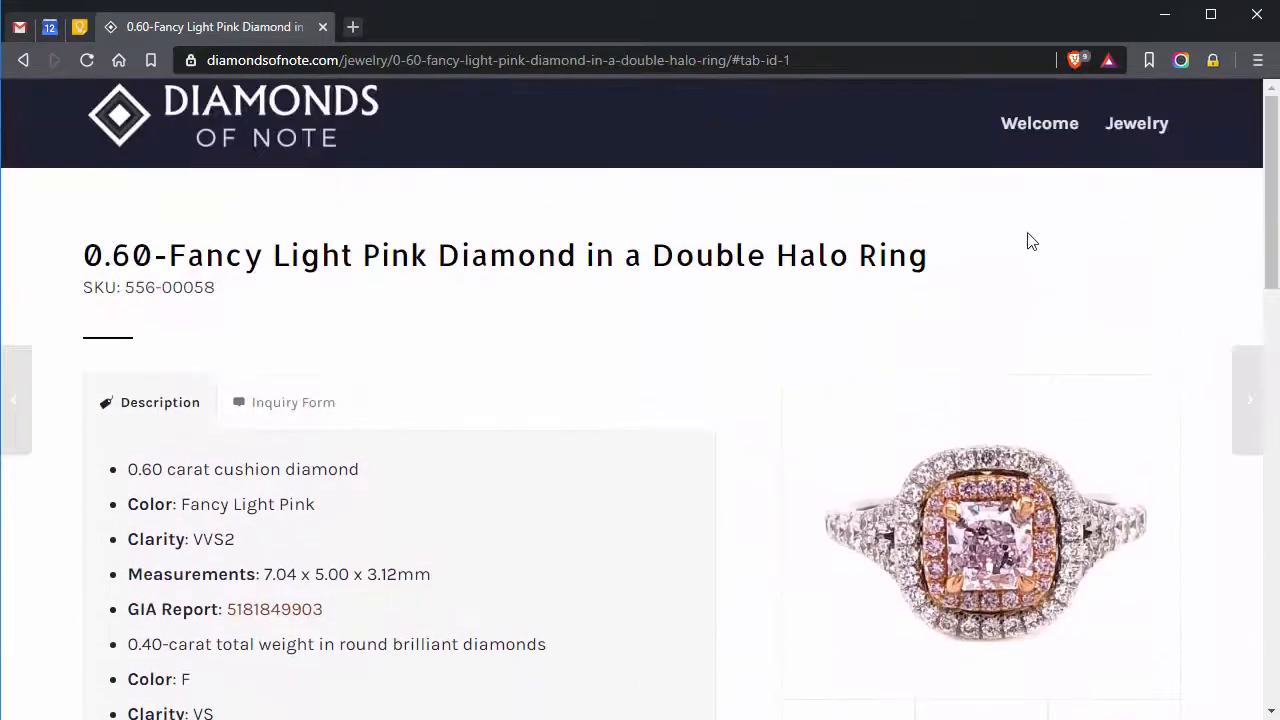
mouse_move(1143, 141)
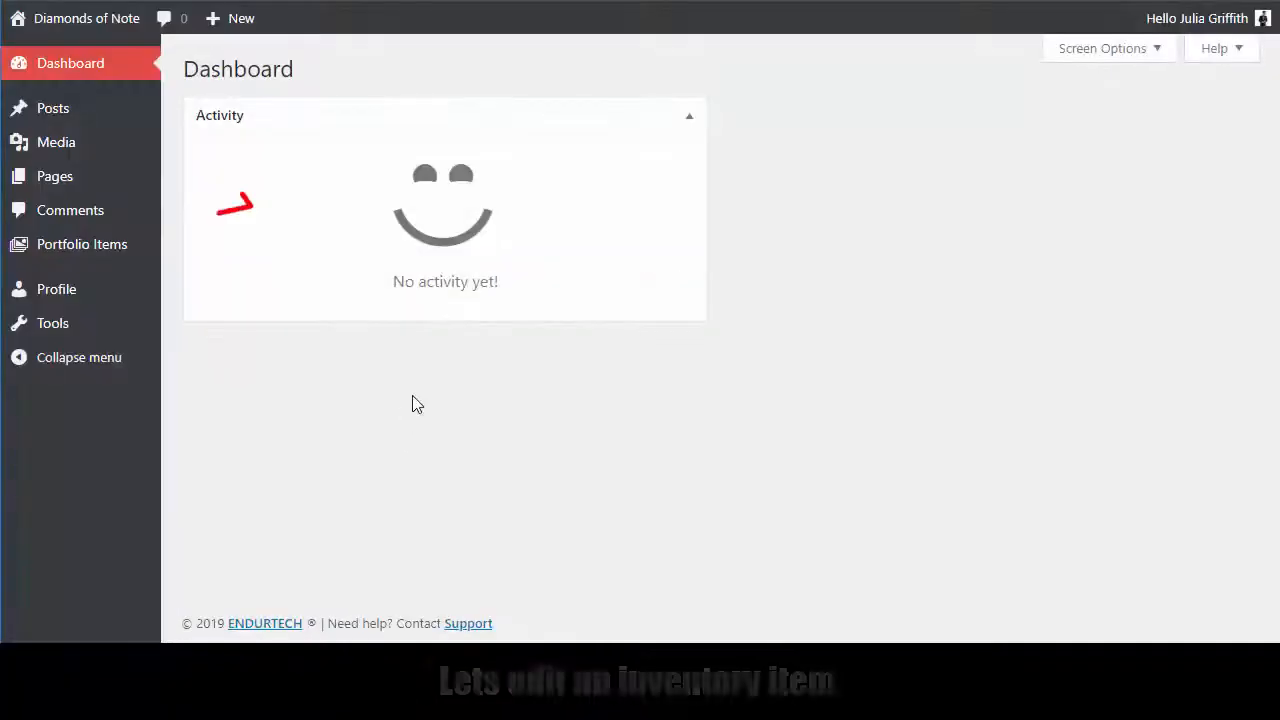
Open the 1.57-carat Multi-Colored Diamond Ring from the portfolio items for editing.
mouse_move(100, 252)
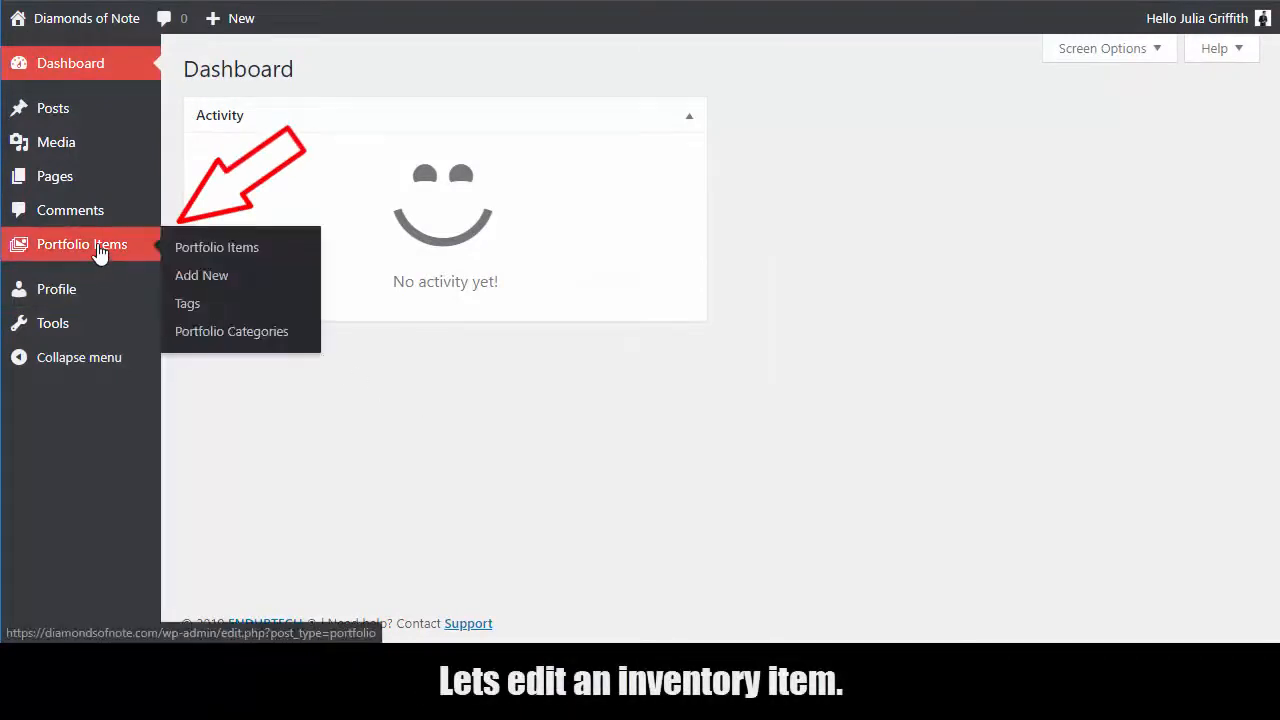
click(293, 250)
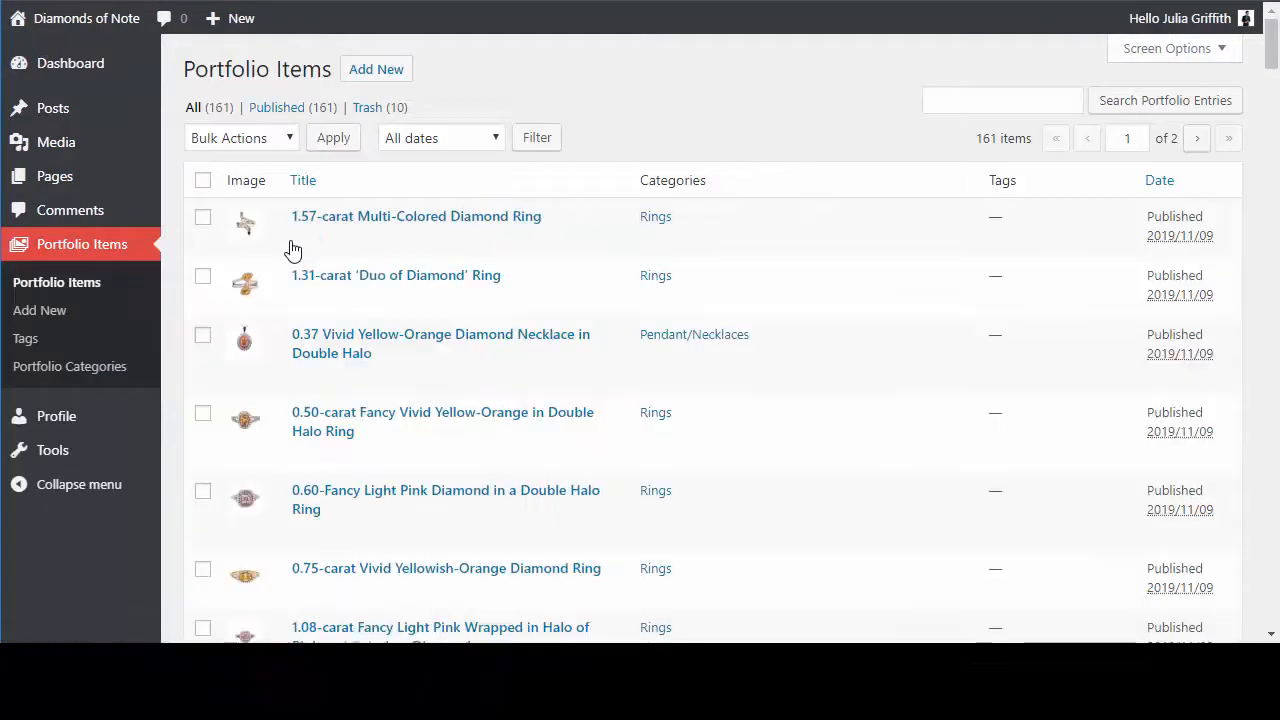
mouse_move(308, 242)
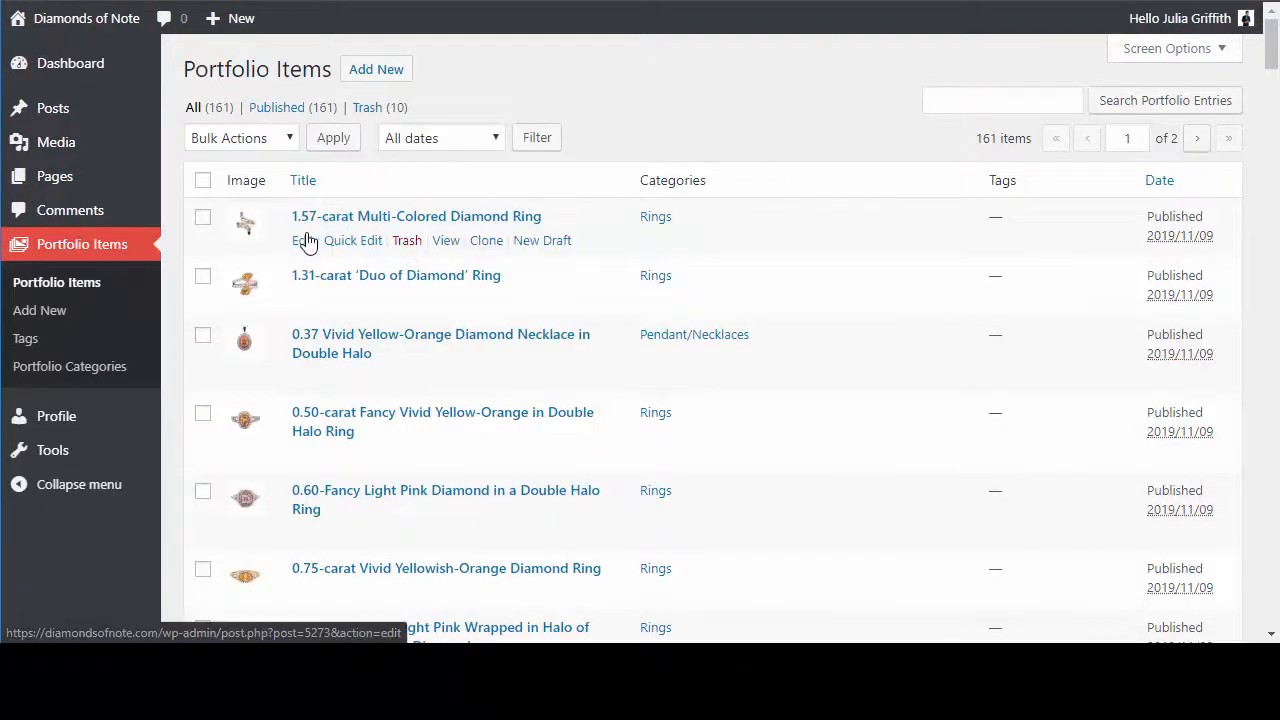
click(300, 248)
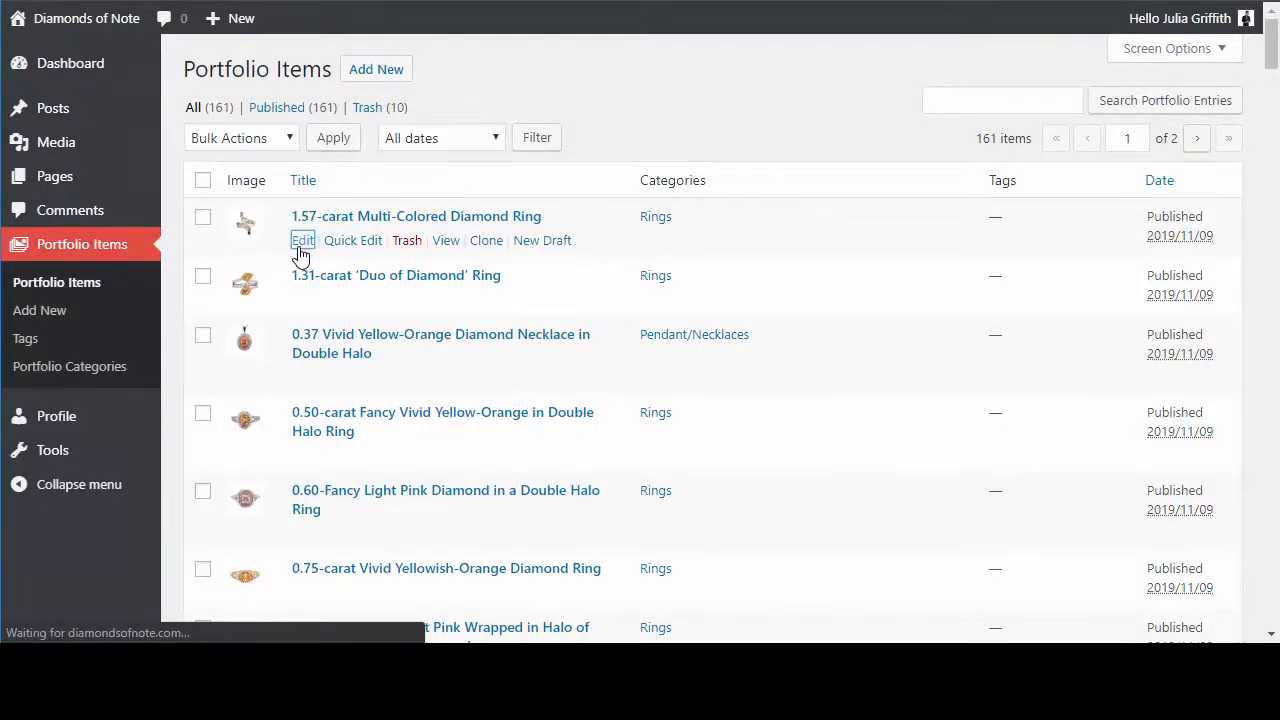
Review the ring entry's heading, tabs, gallery, video, featured image, categories and publishing settings, and update the entry.
scroll(878, 198, down, 3)
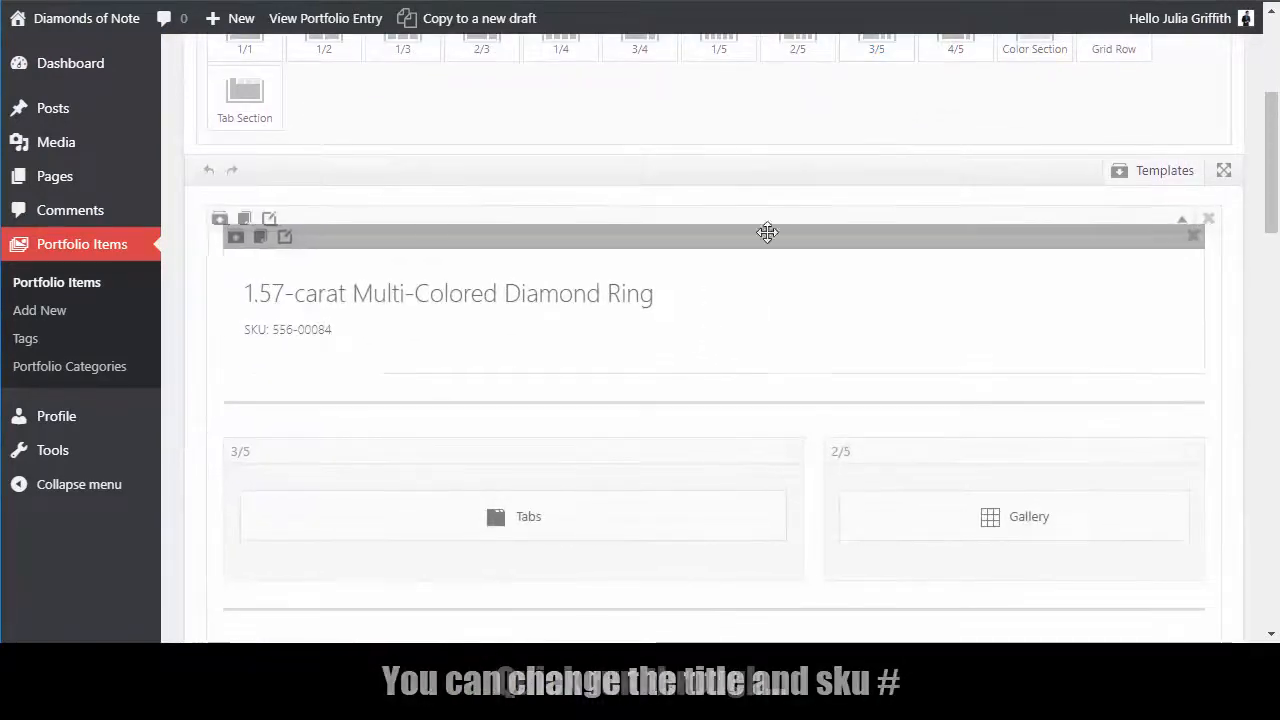
scroll(648, 289, down, 1)
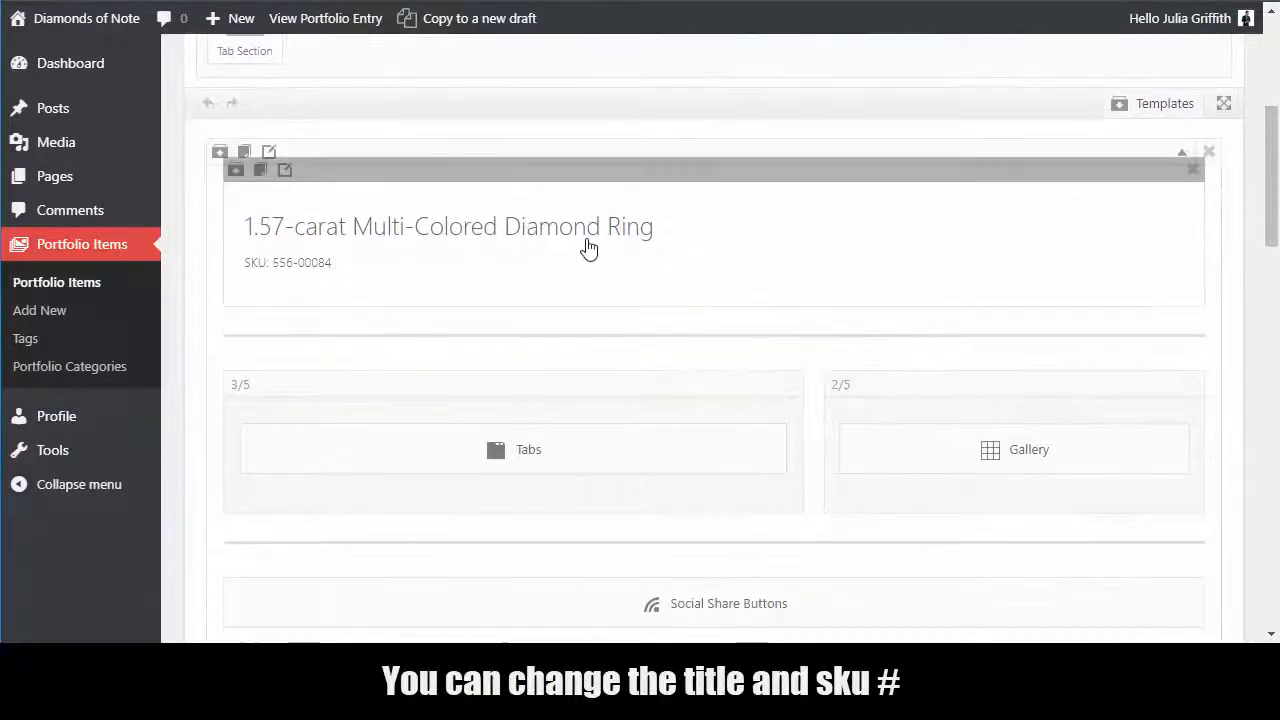
scroll(589, 249, down, 3)
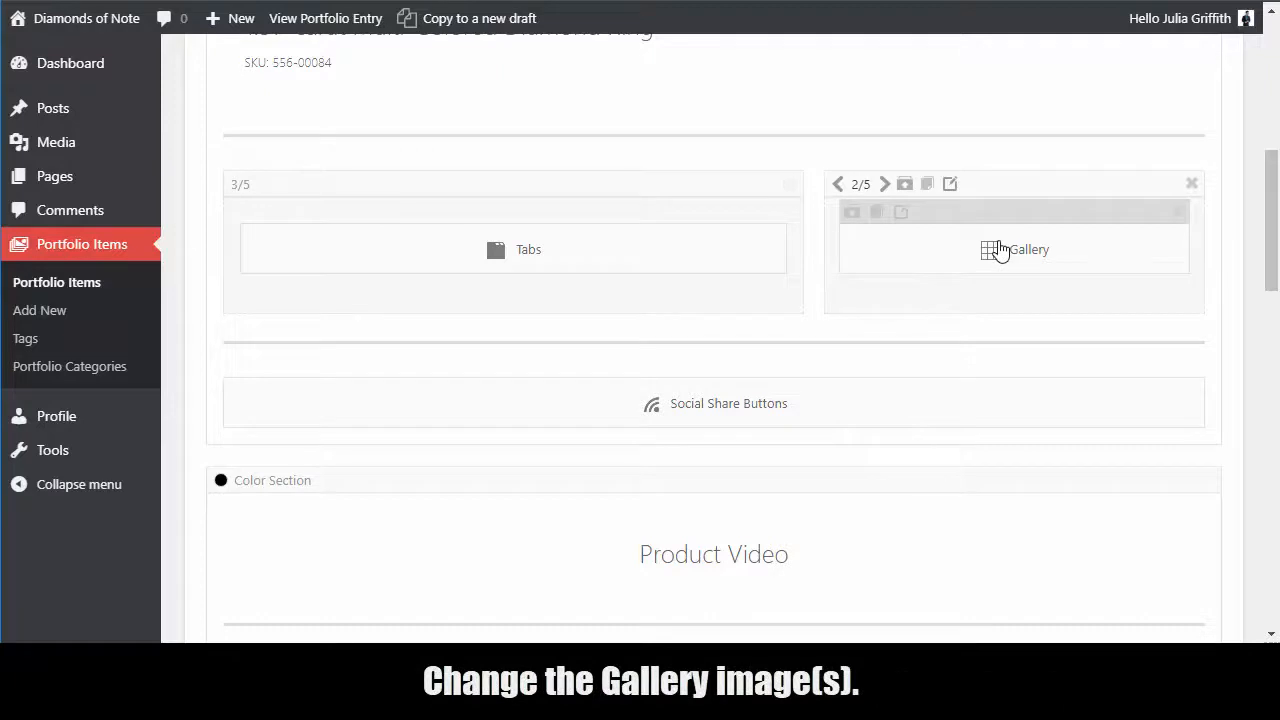
scroll(543, 234, down, 5)
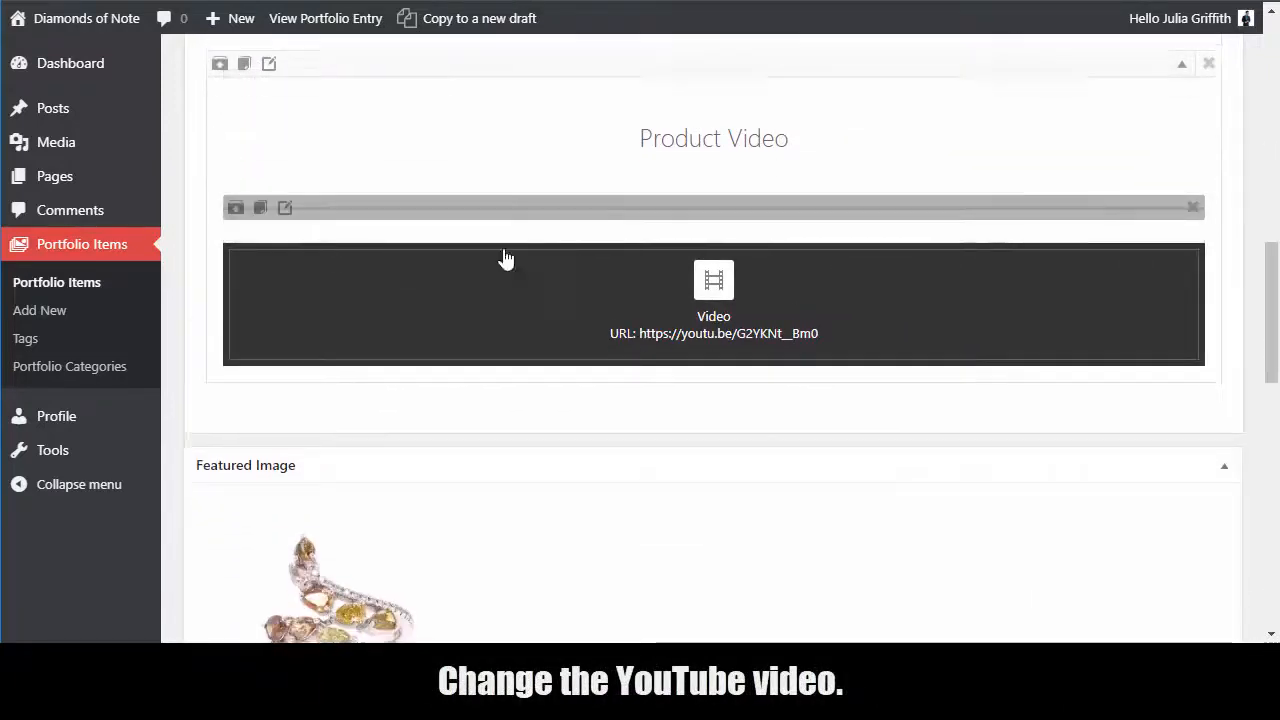
scroll(500, 265, down, 5)
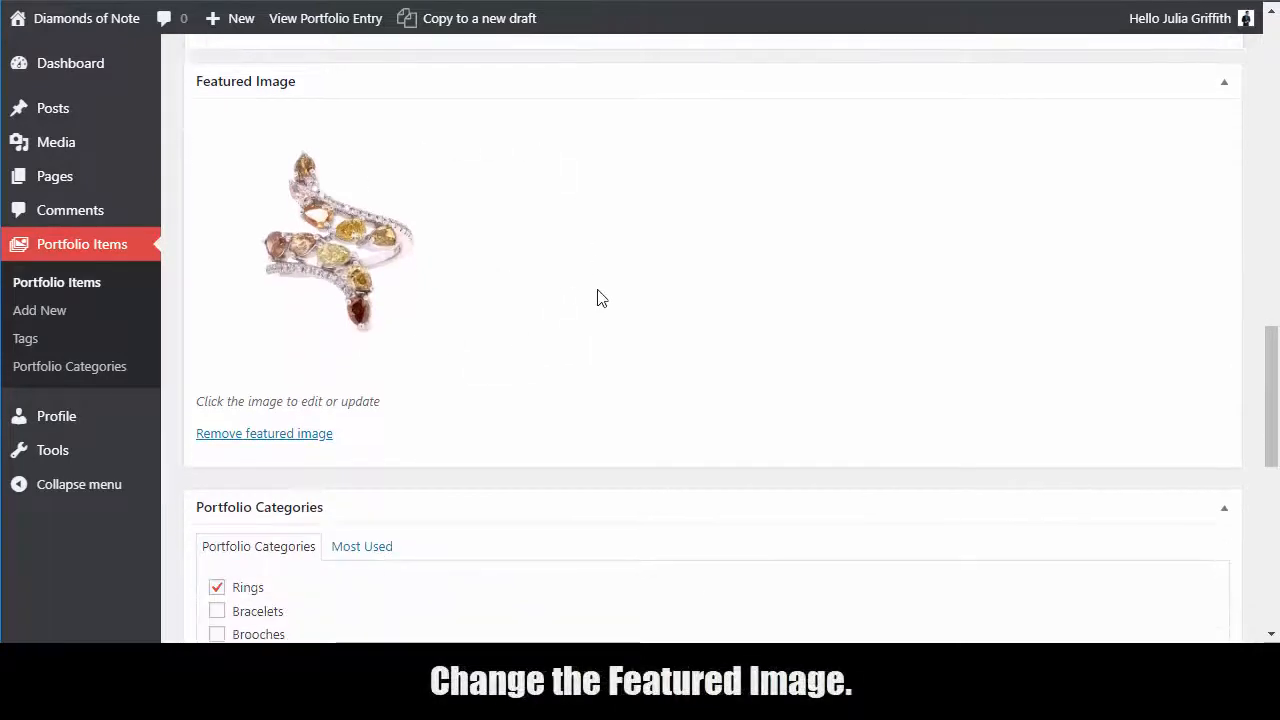
scroll(617, 237, down, 3)
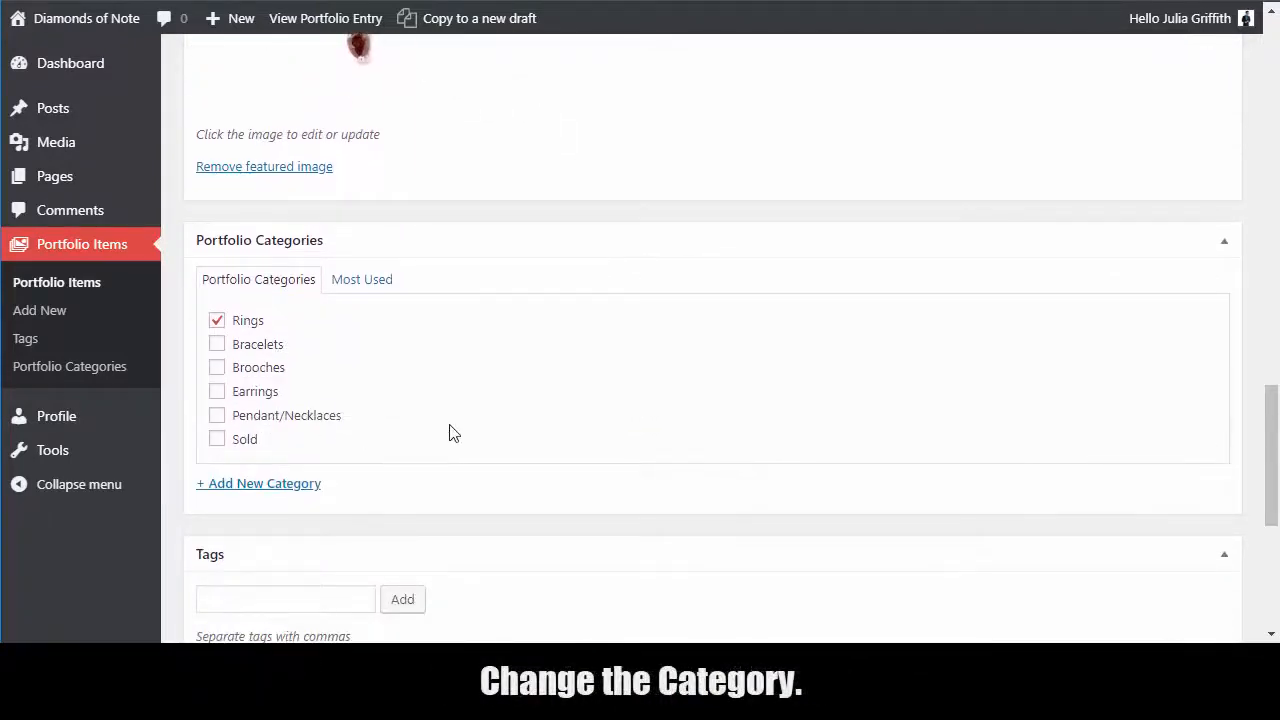
scroll(530, 303, down, 1)
scroll(530, 303, down, 5)
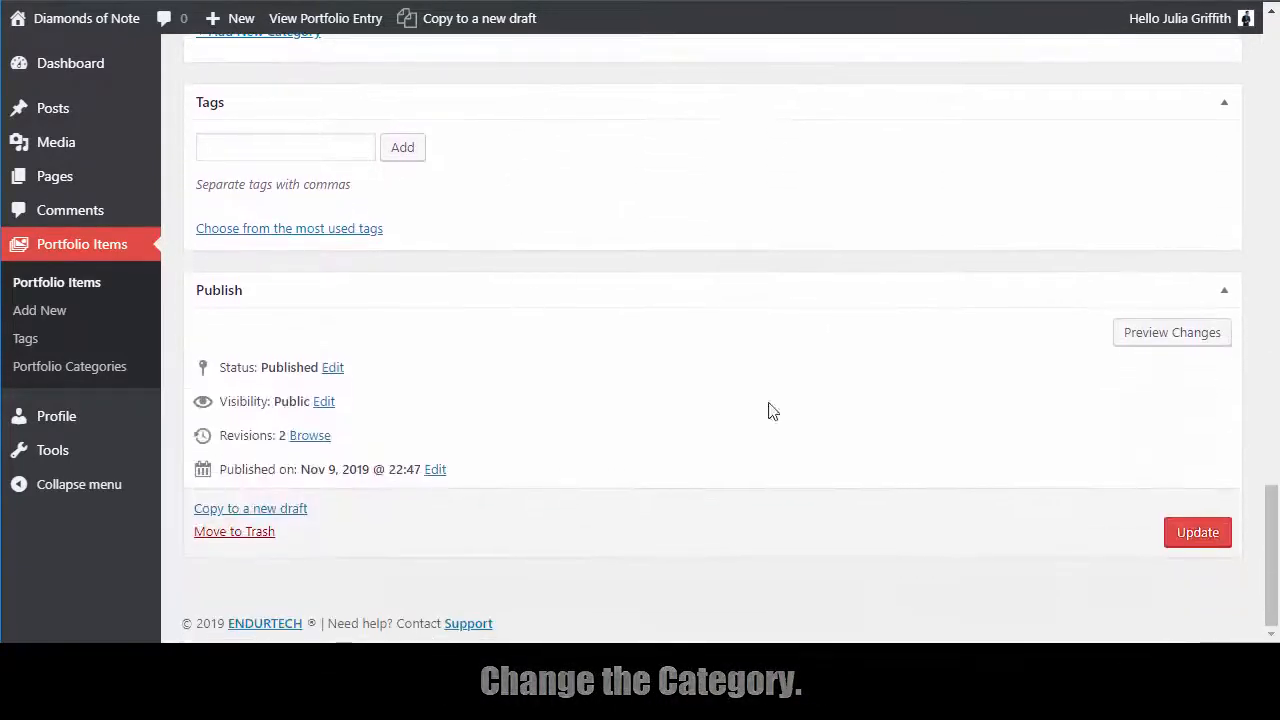
click(1183, 542)
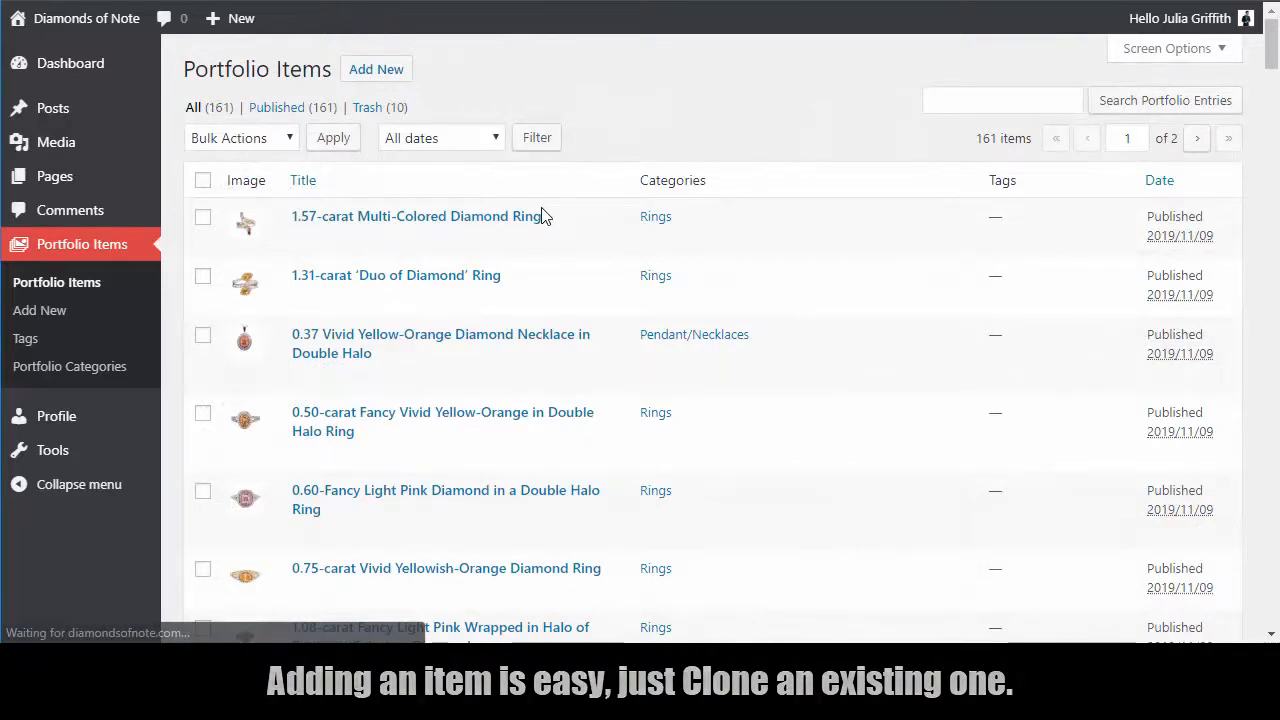
Clone the 1.57-carat Multi-Colored Diamond Ring portfolio item and open the copied draft for editing.
mouse_move(393, 222)
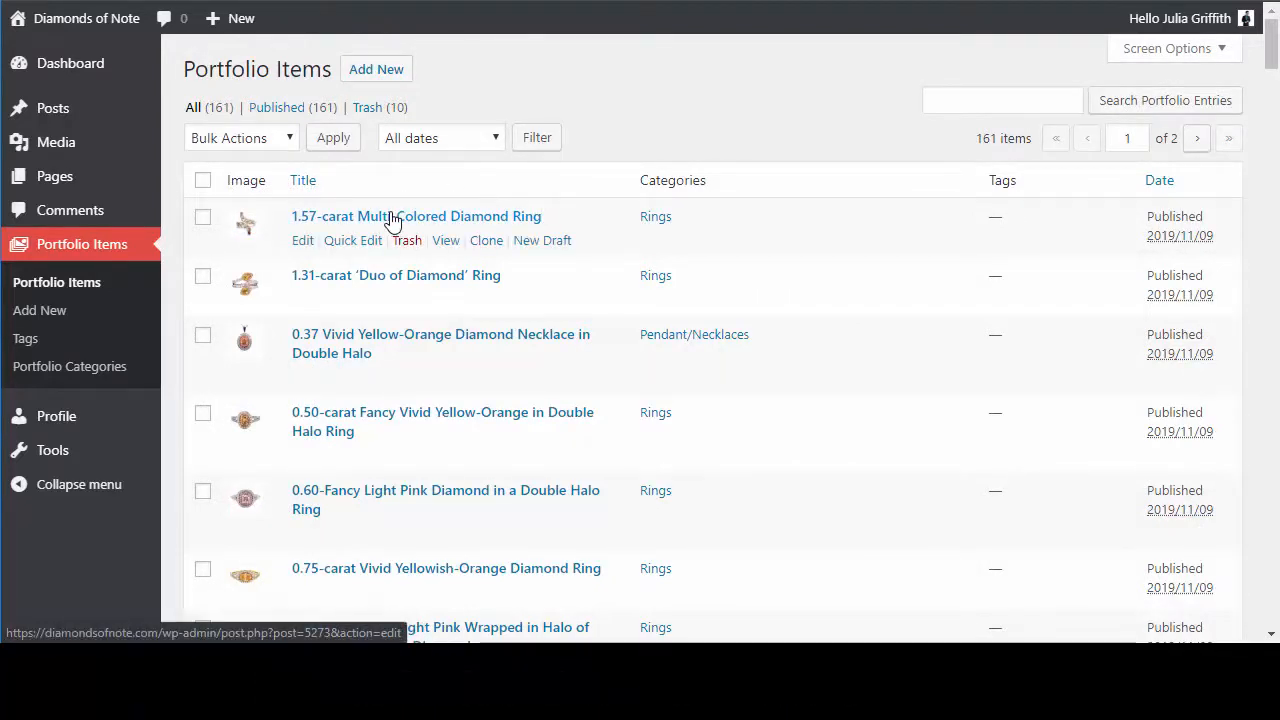
click(483, 244)
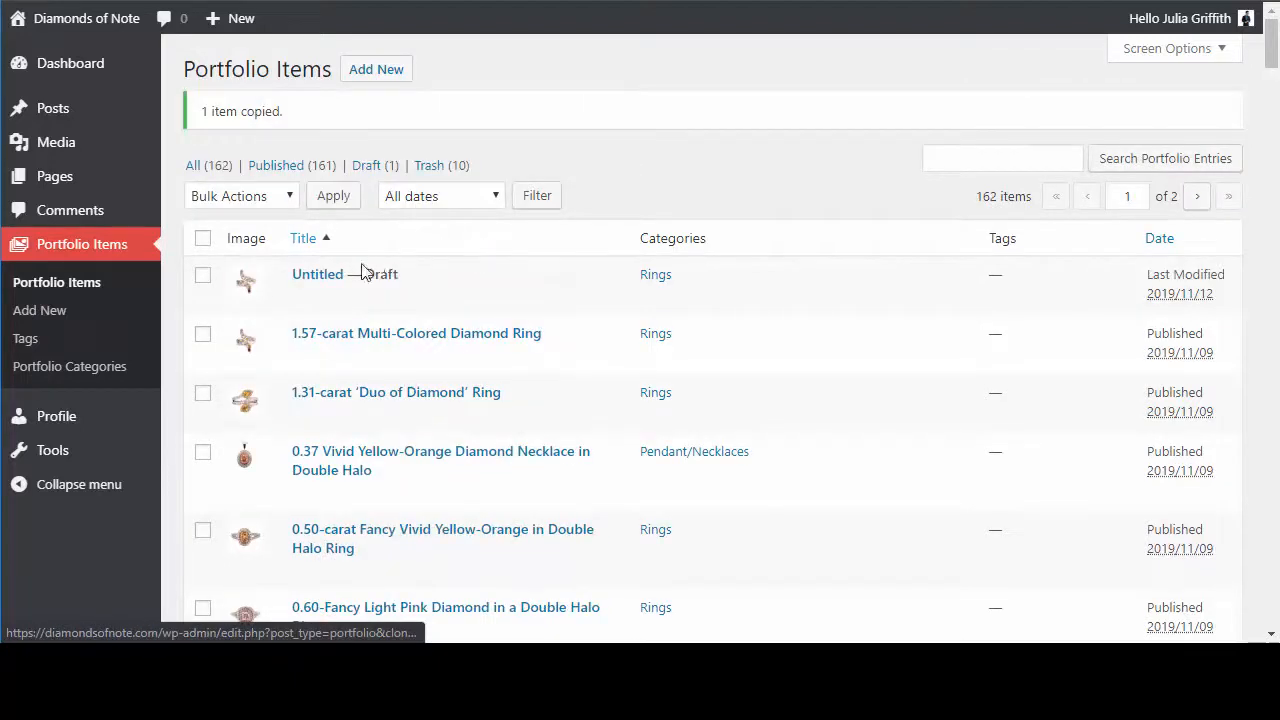
click(323, 280)
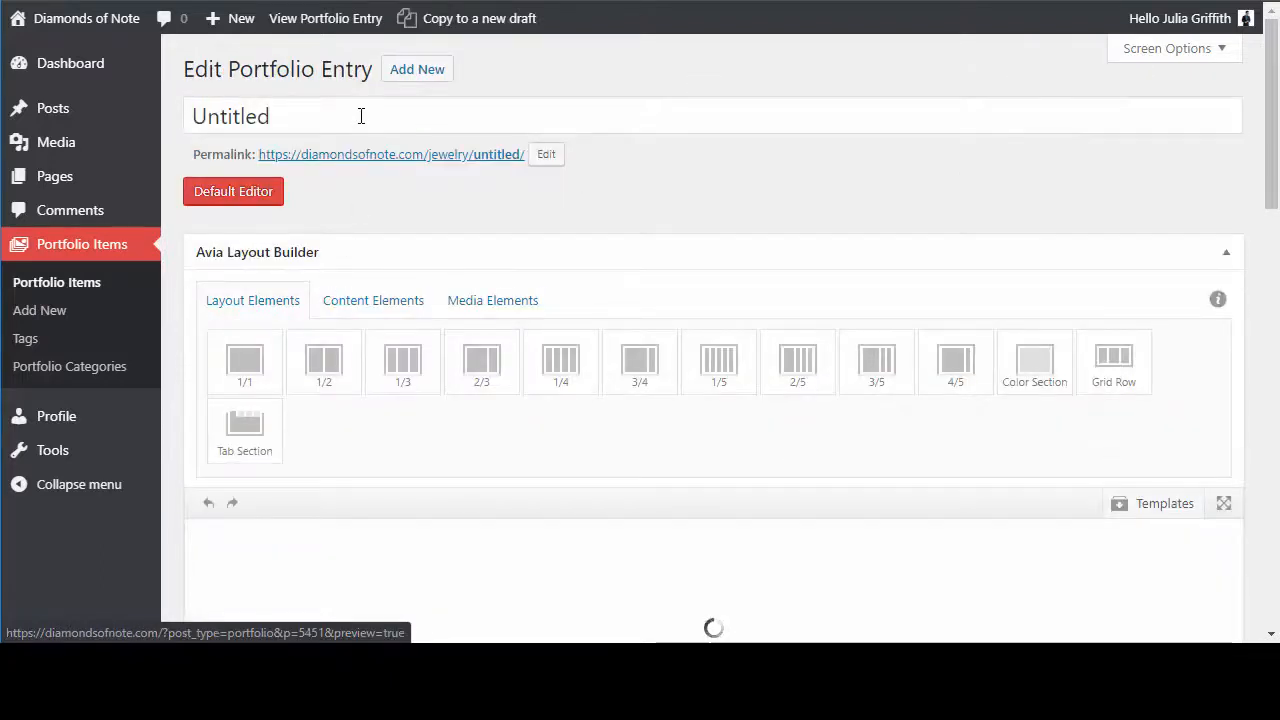
Replace the cloned entry's title with "Enter New Title Here...".
double_click(212, 117)
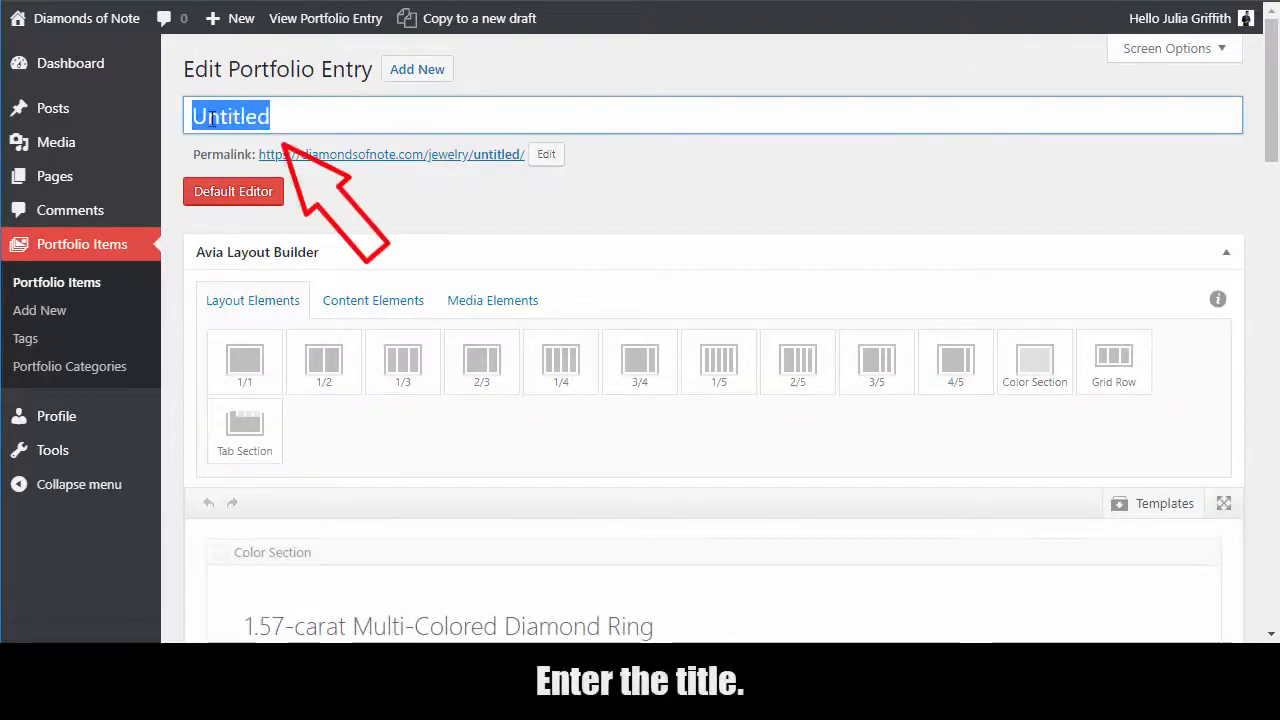
text(Enter )
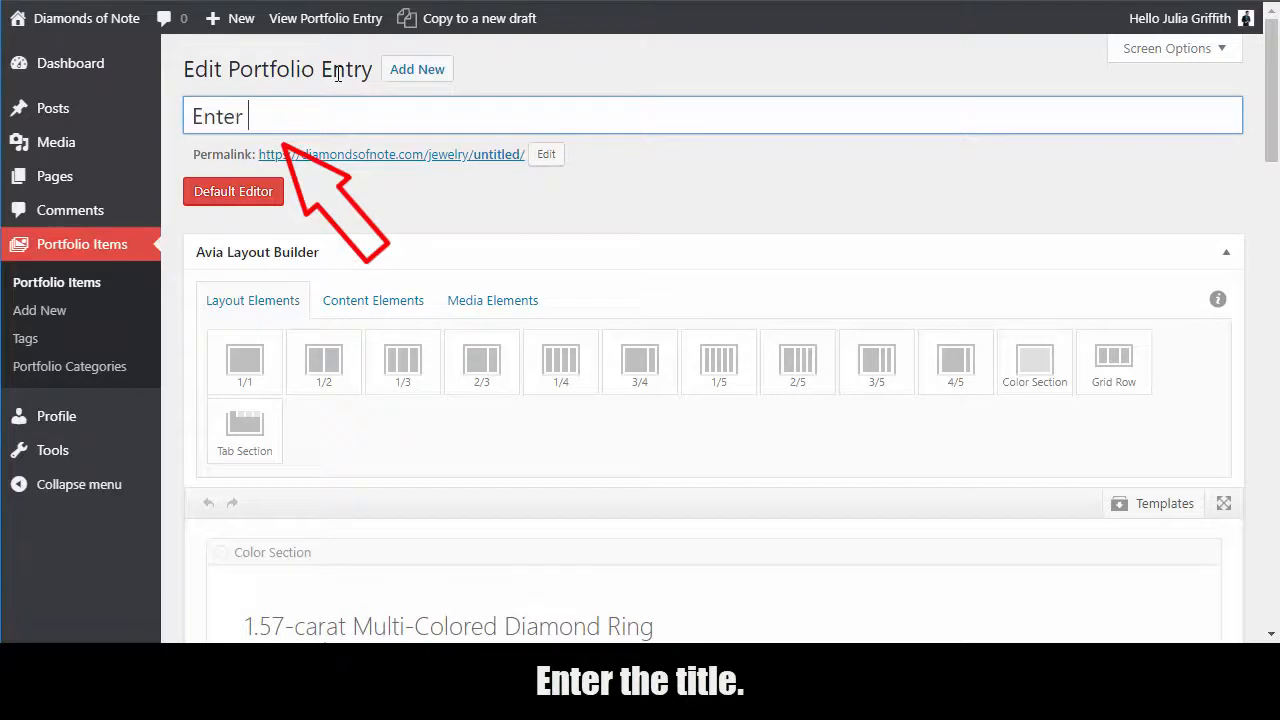
text(New Title Here...)
Replace the Special Heading element's heading text with "Repeat Title Here".
scroll(389, 234, down, 5)
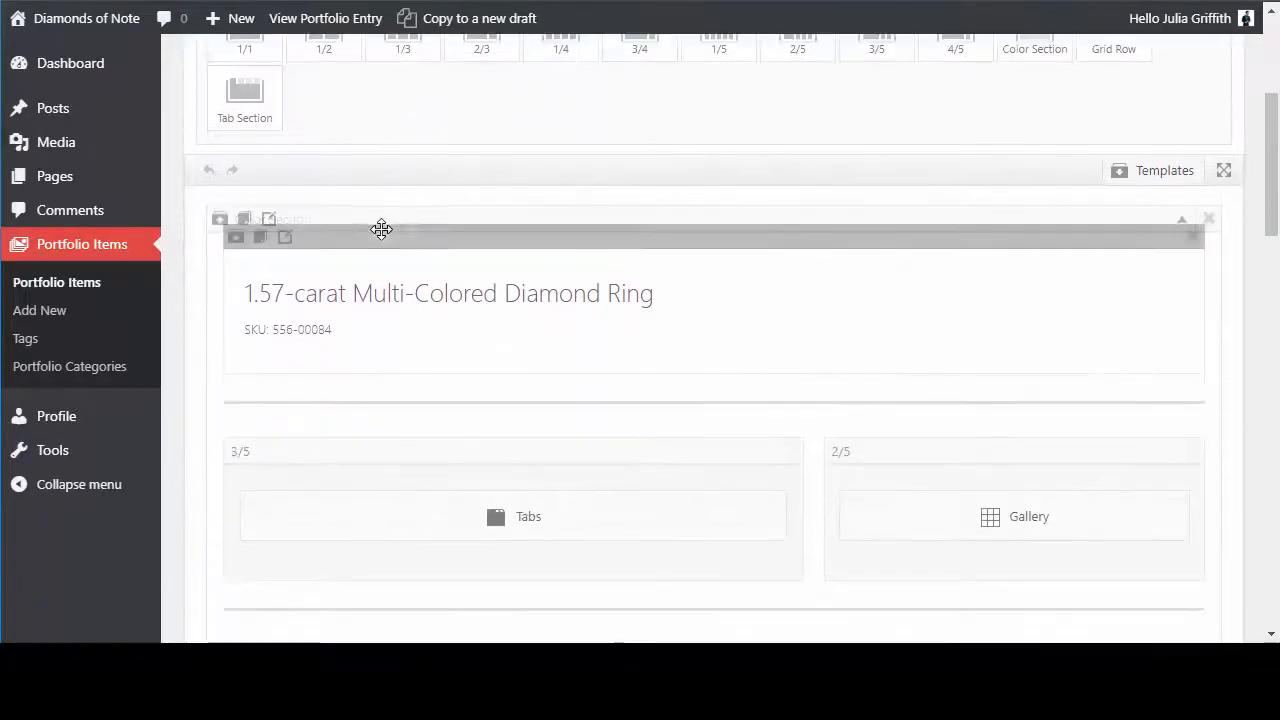
click(438, 314)
triple_click(445, 188)
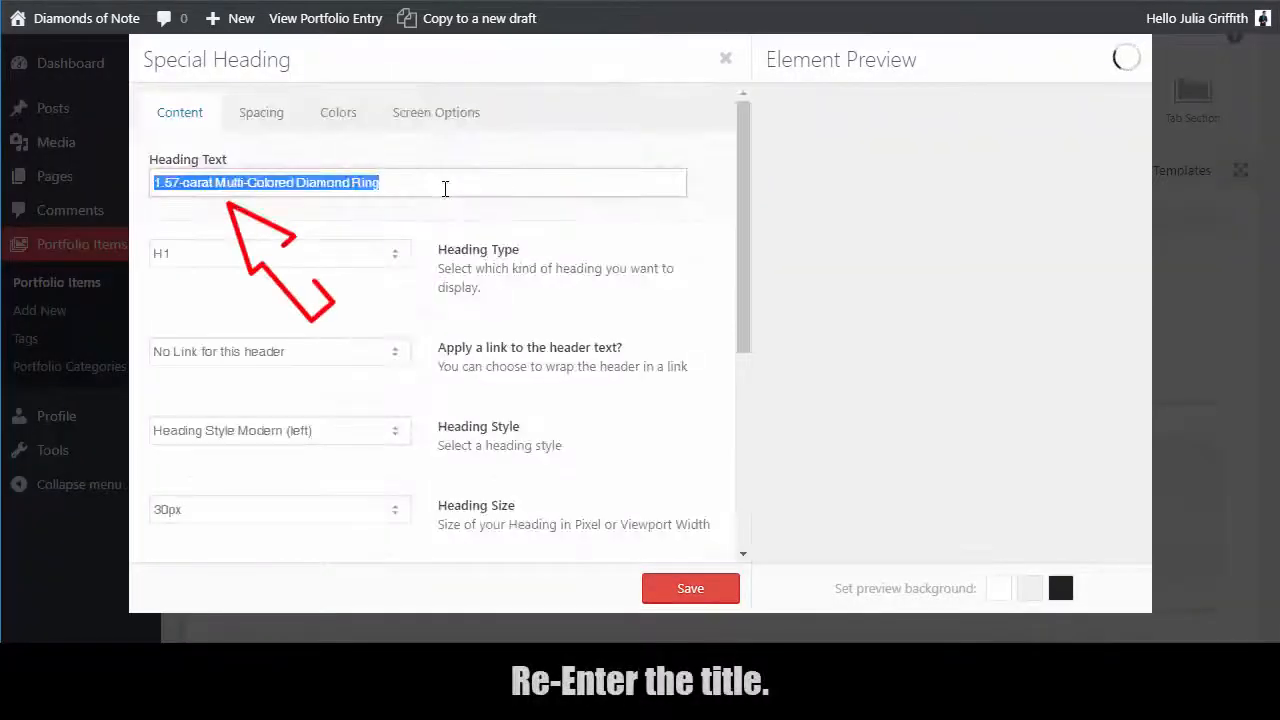
text(Repeat T)
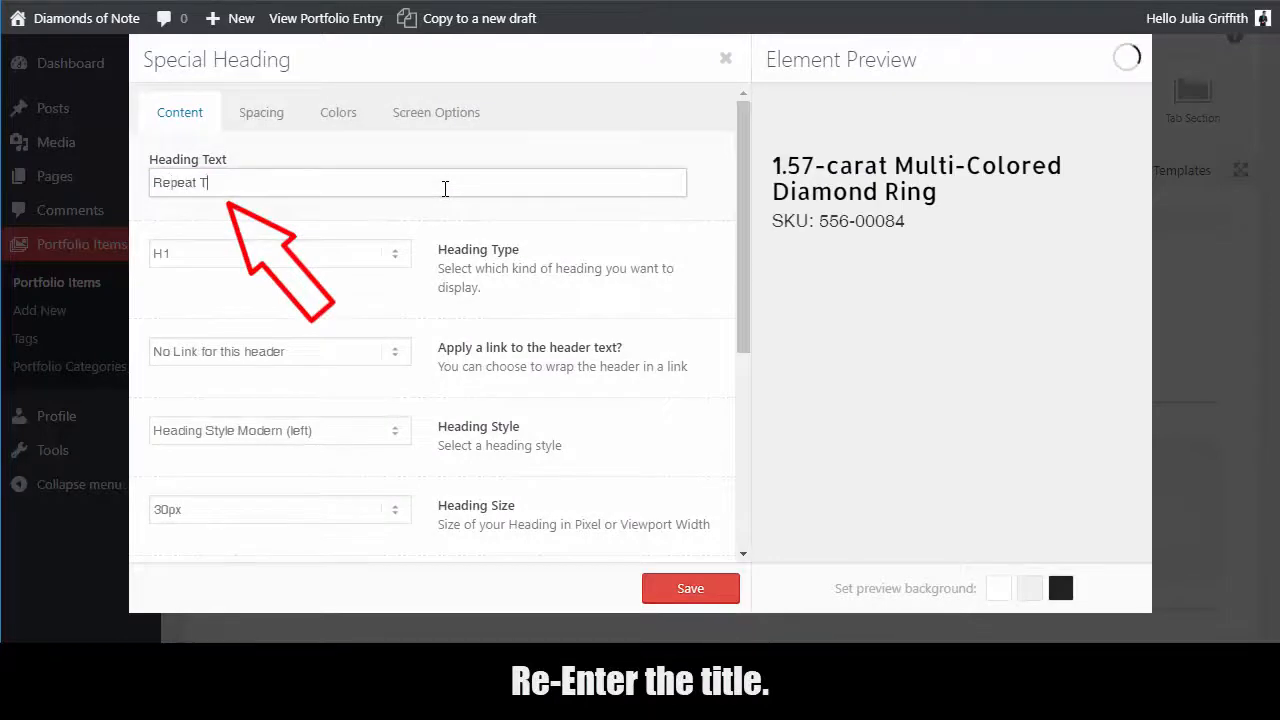
text(itle Here)
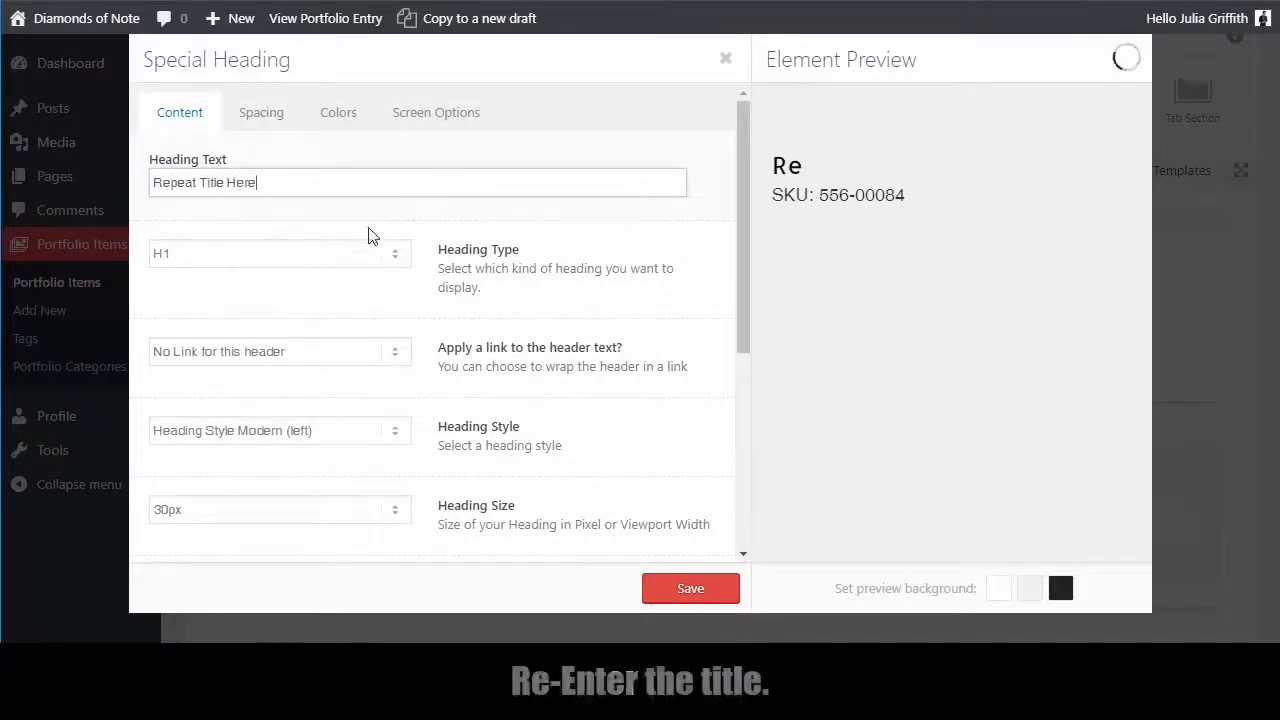
Change the heading's subheading text to "SKU: Update SKU #" and save the Special Heading element.
scroll(433, 260, down, 1)
scroll(433, 260, down, 5)
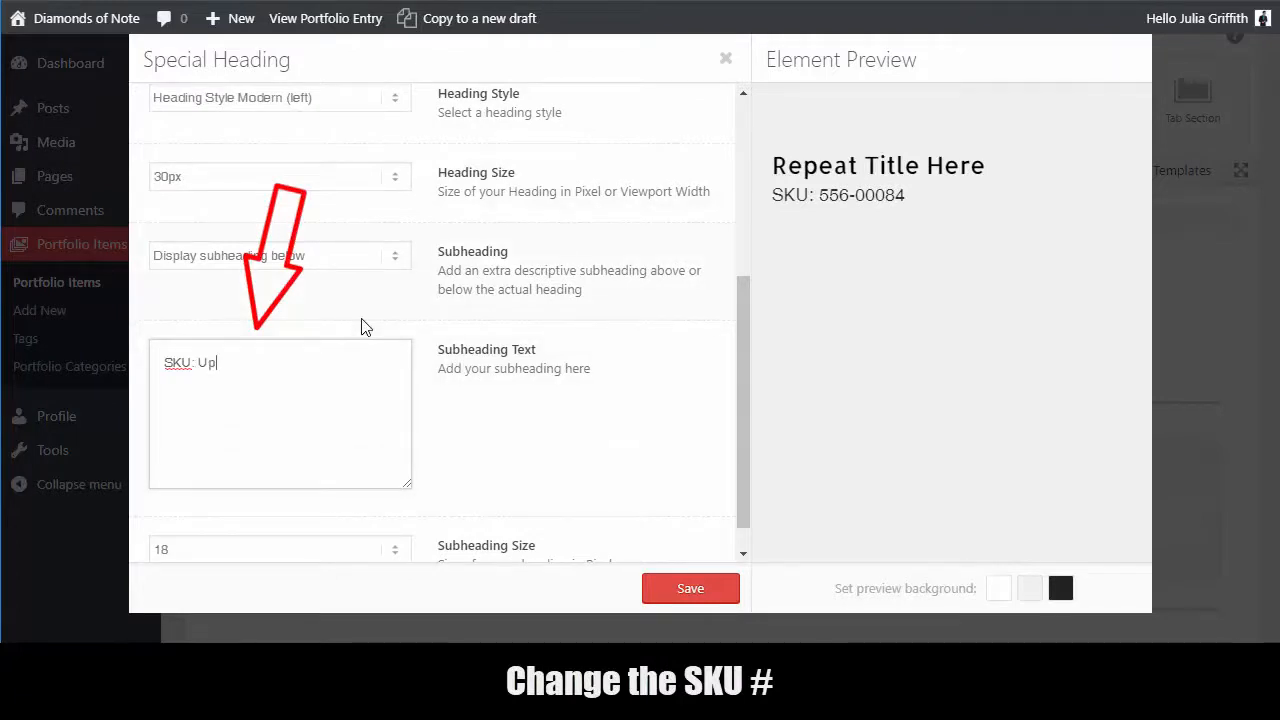
text(date SKU #)
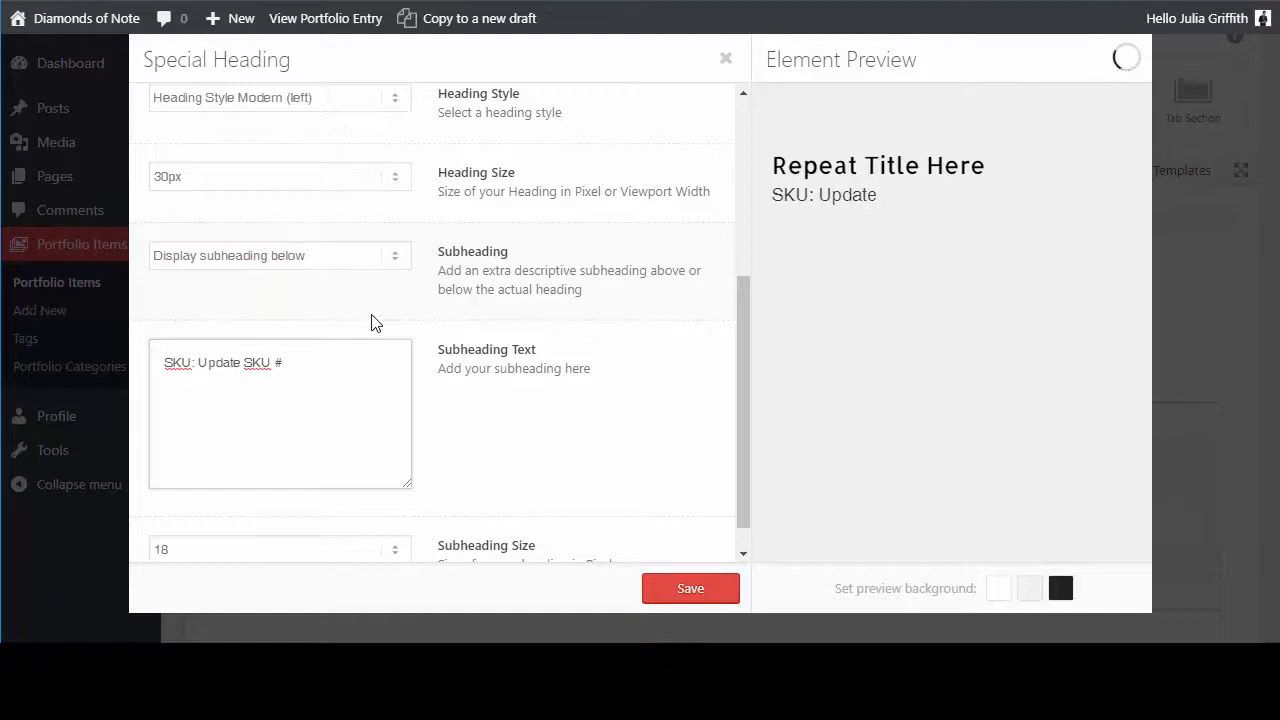
click(661, 589)
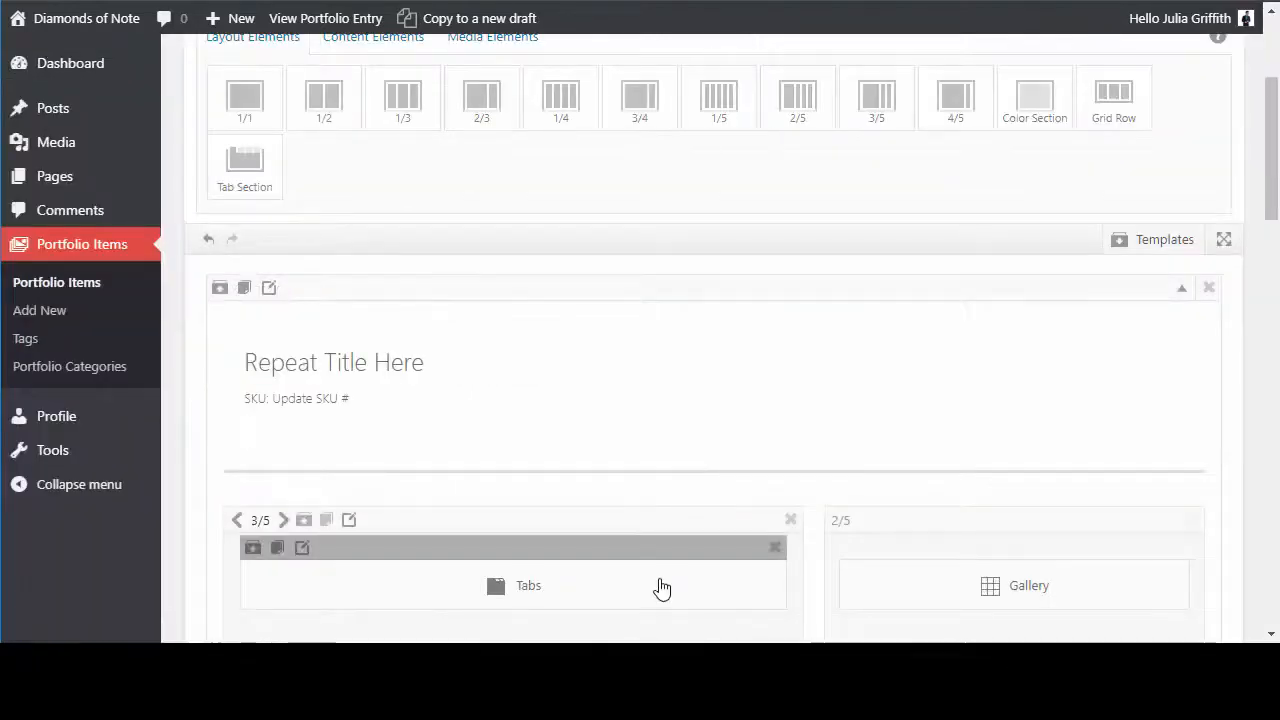
In the Description tab, replace the first bullet with "Update description area as needed." and the suggested retail price with "$Update Price", saving the Tabs element.
scroll(674, 457, down, 2)
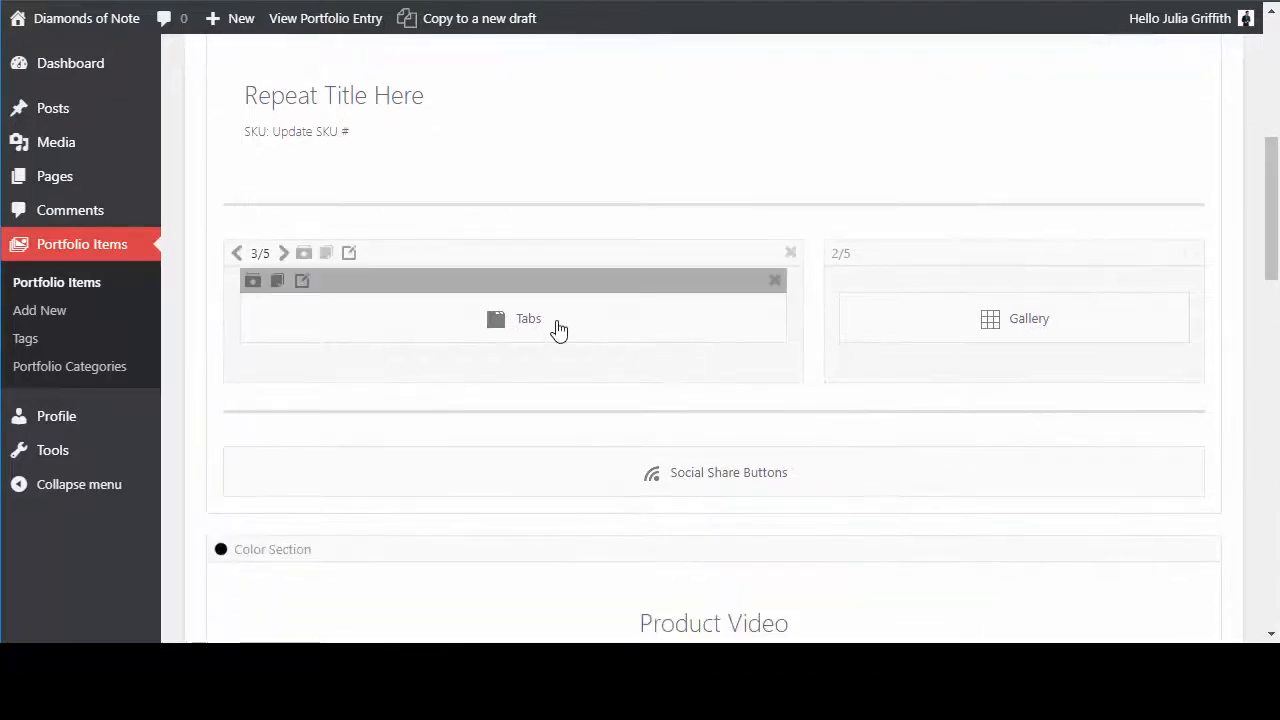
click(557, 329)
scroll(305, 268, down, 2)
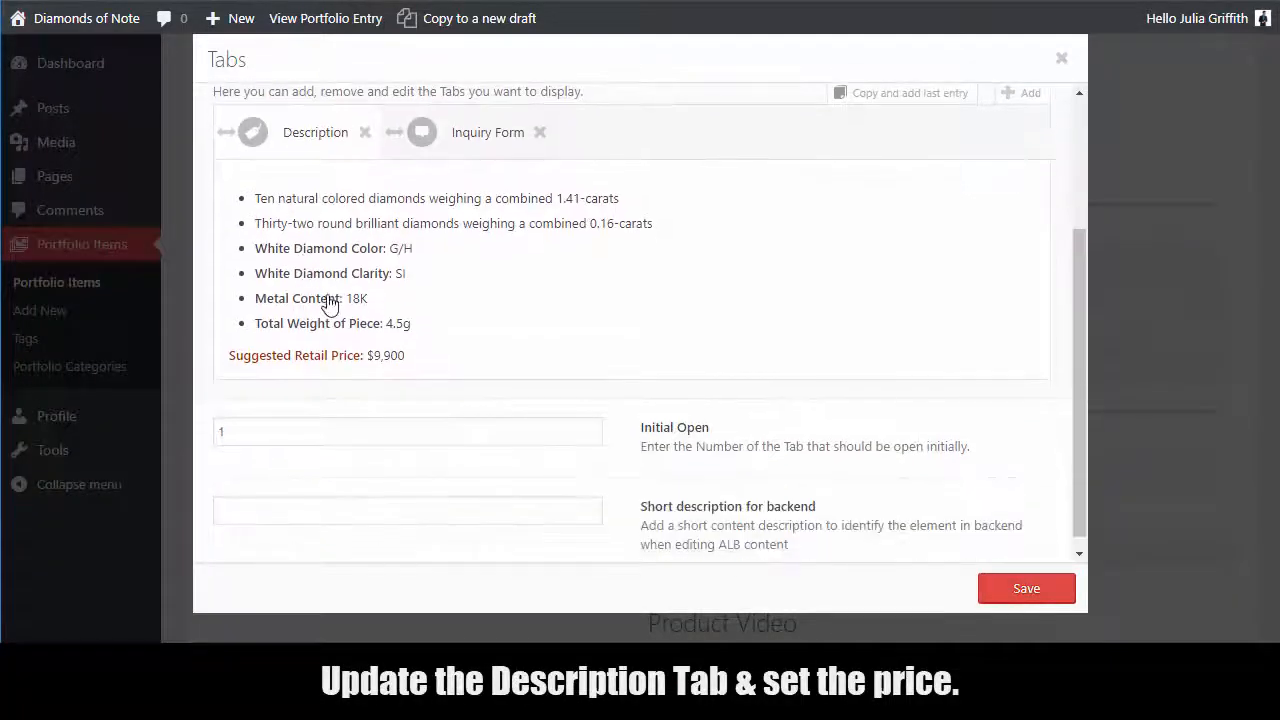
click(437, 243)
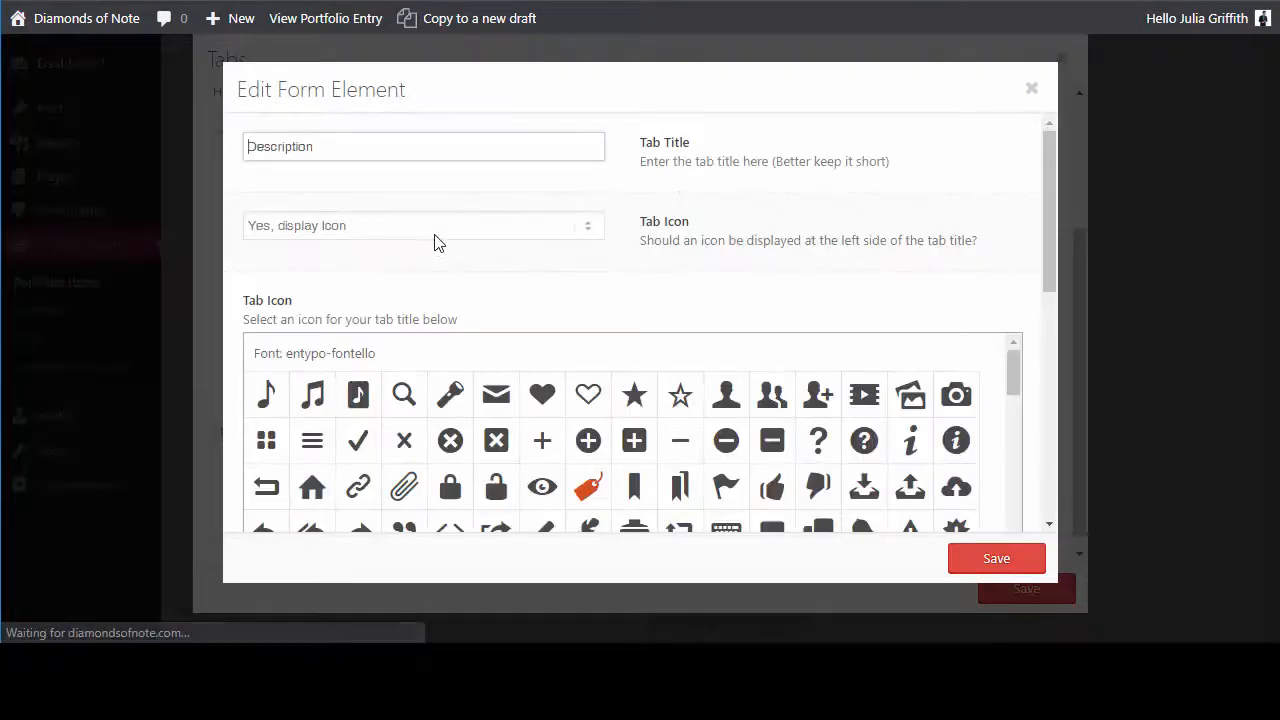
scroll(789, 229, down, 5)
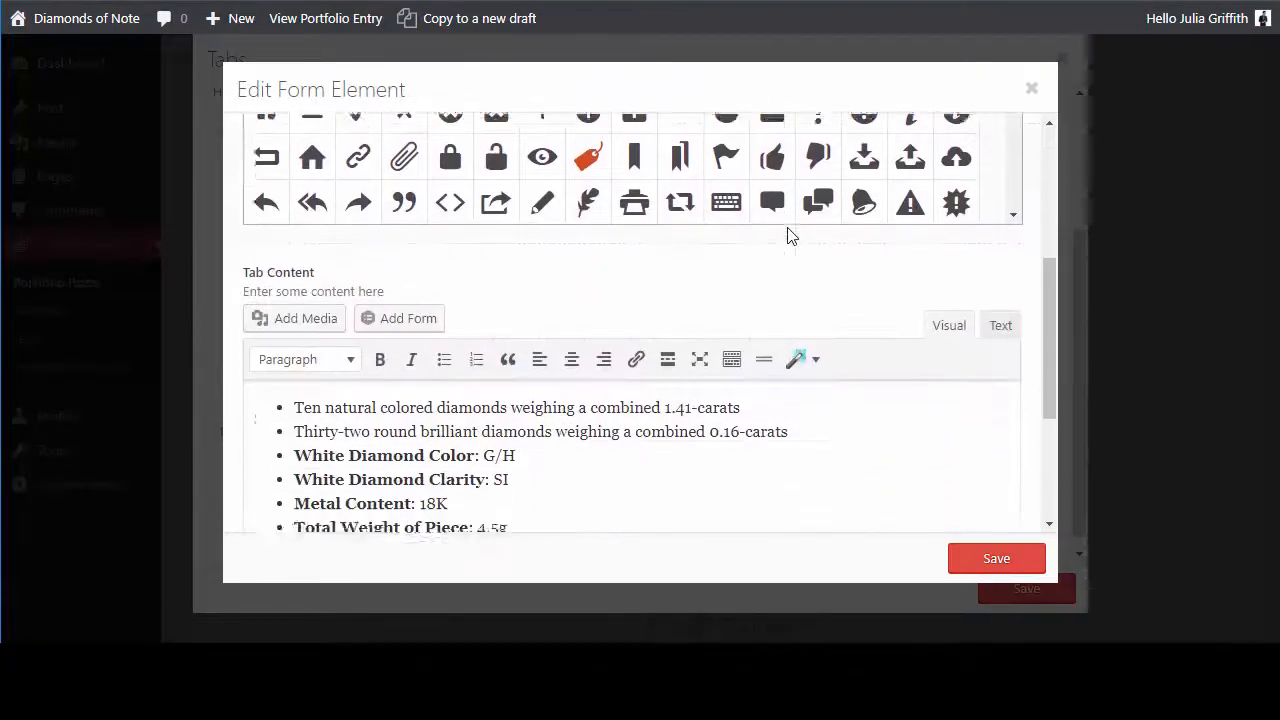
triple_click(303, 204)
text(Update description area)
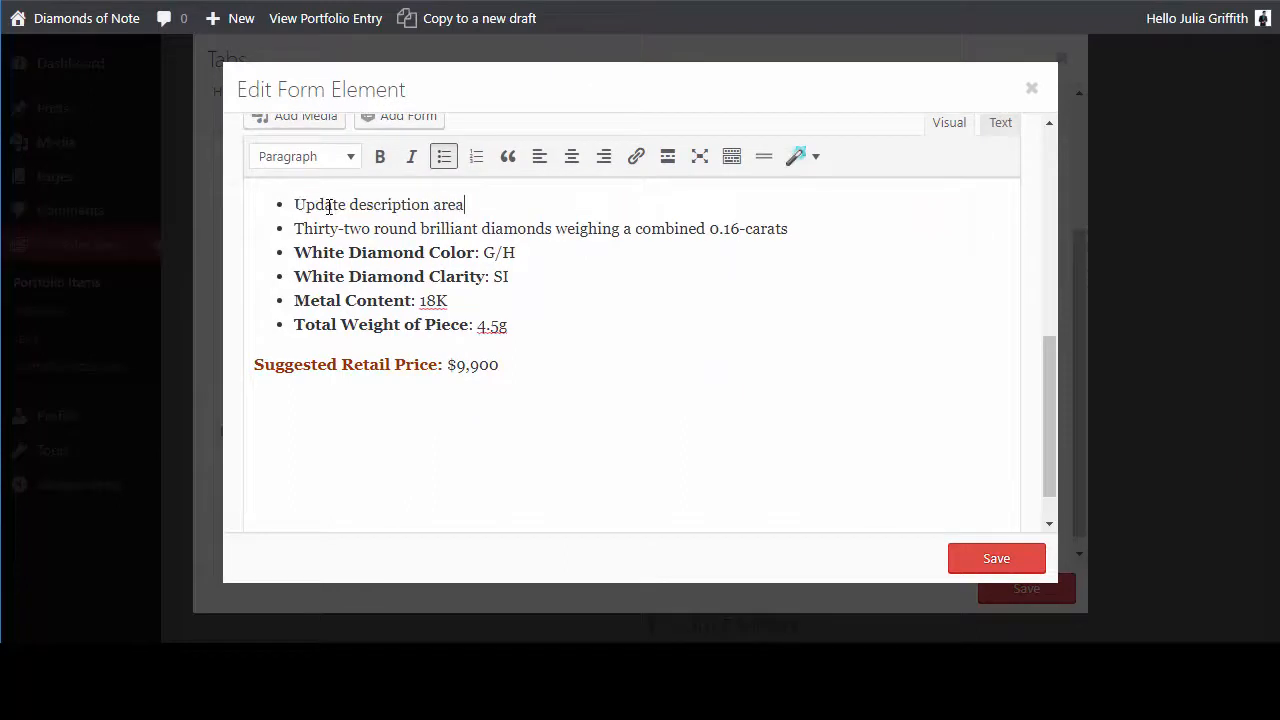
text( as needed.)
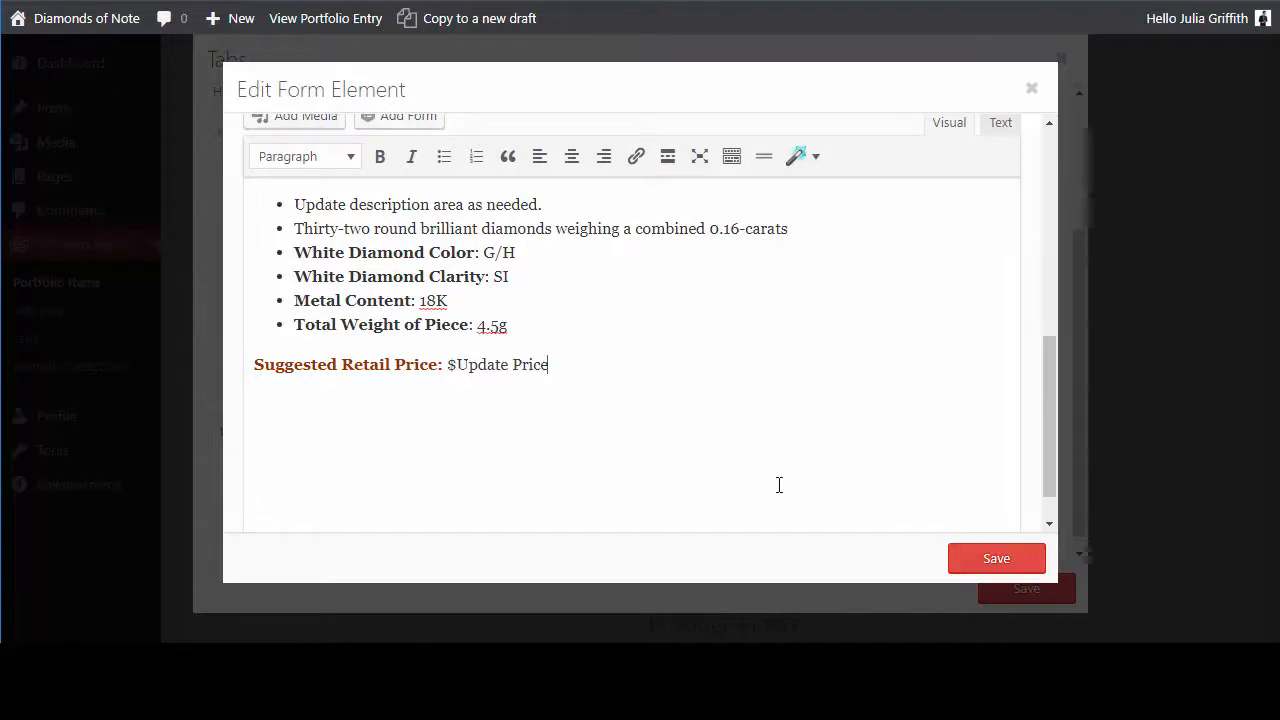
click(958, 568)
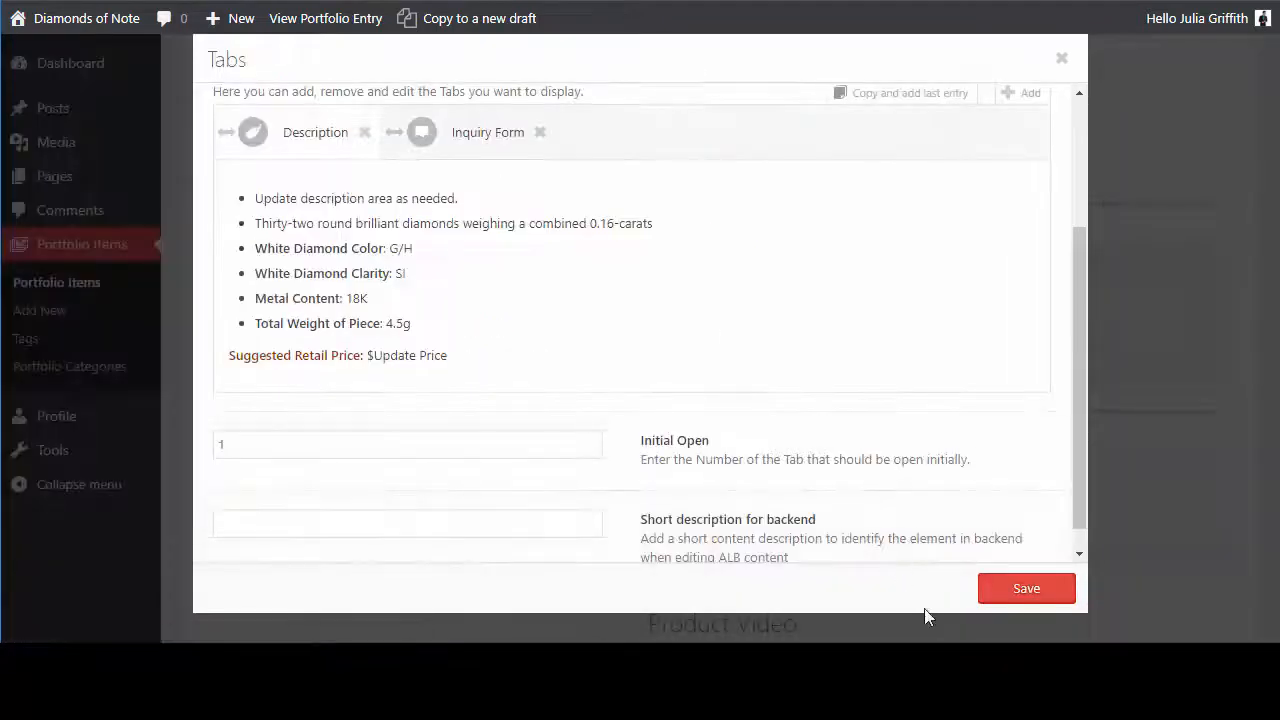
click(992, 597)
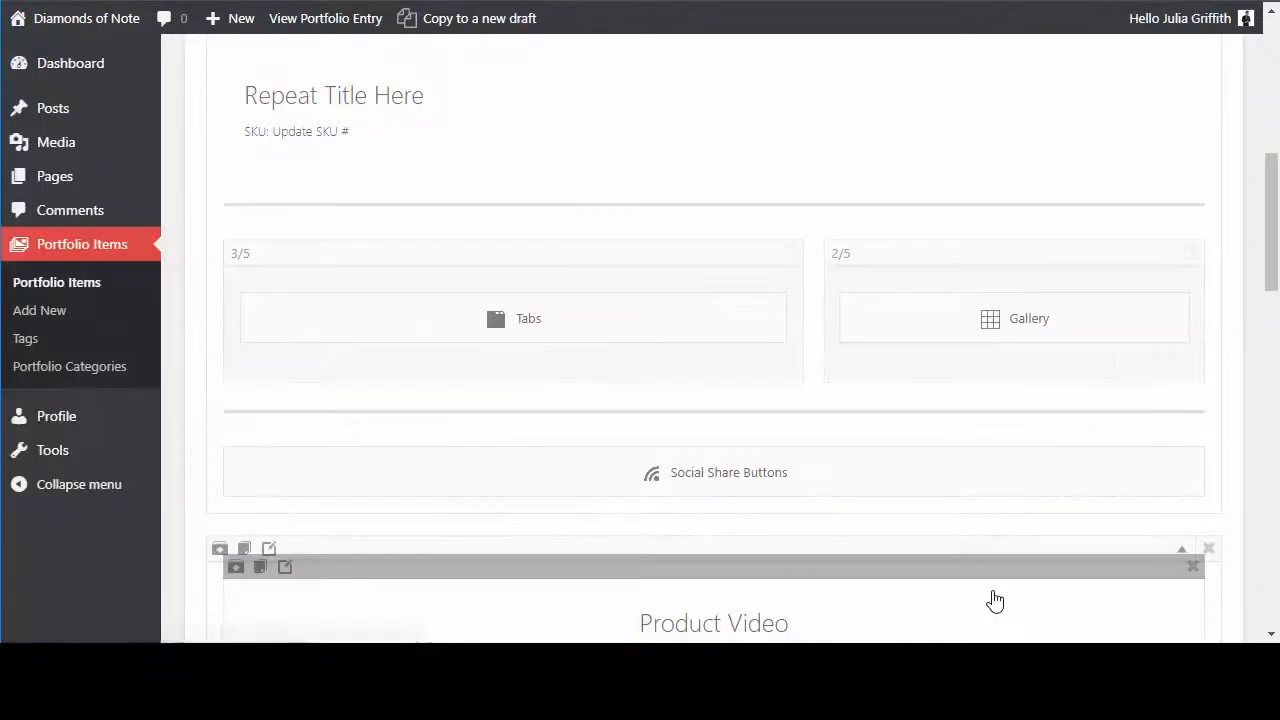
Remove both old ring images from the Gallery element.
click(929, 337)
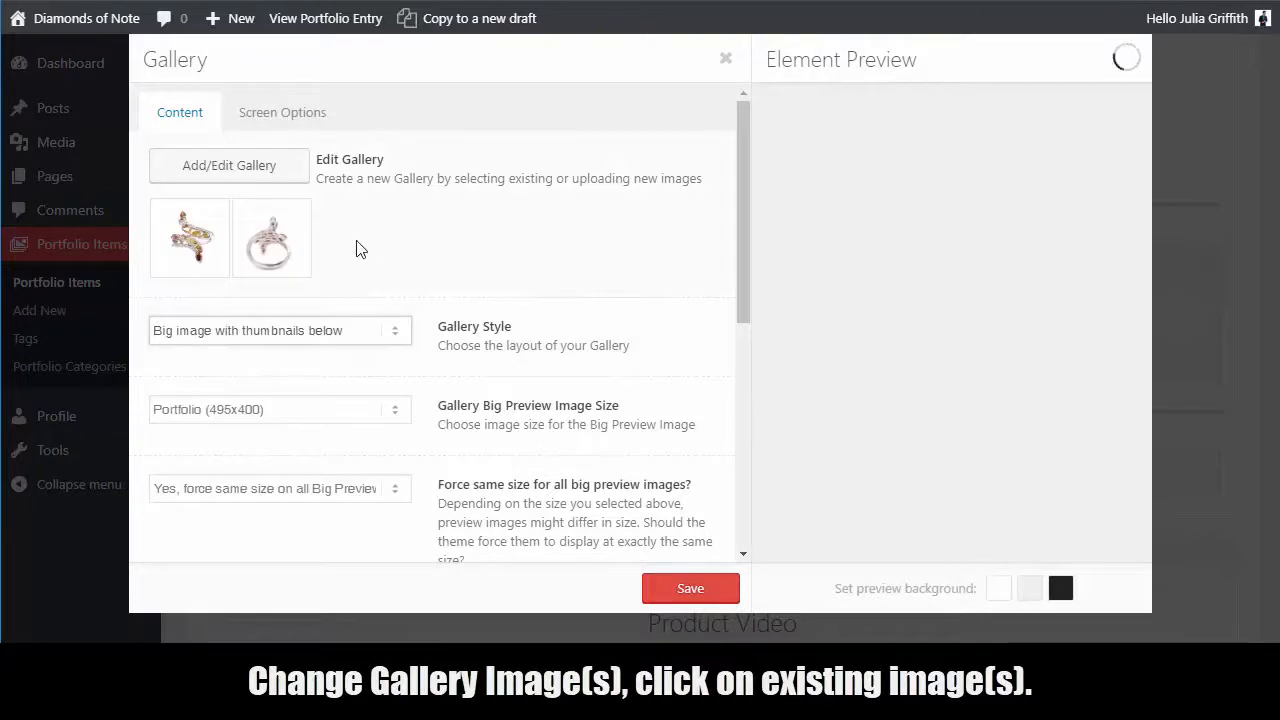
click(272, 226)
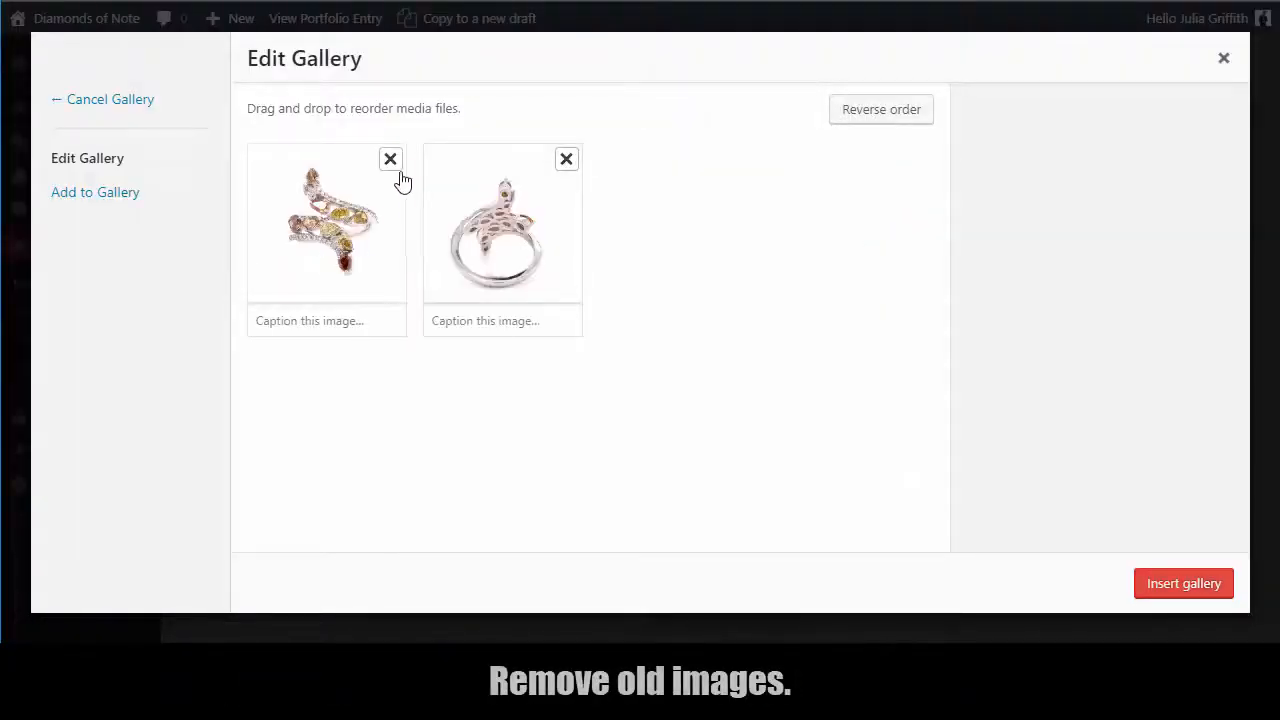
click(391, 161)
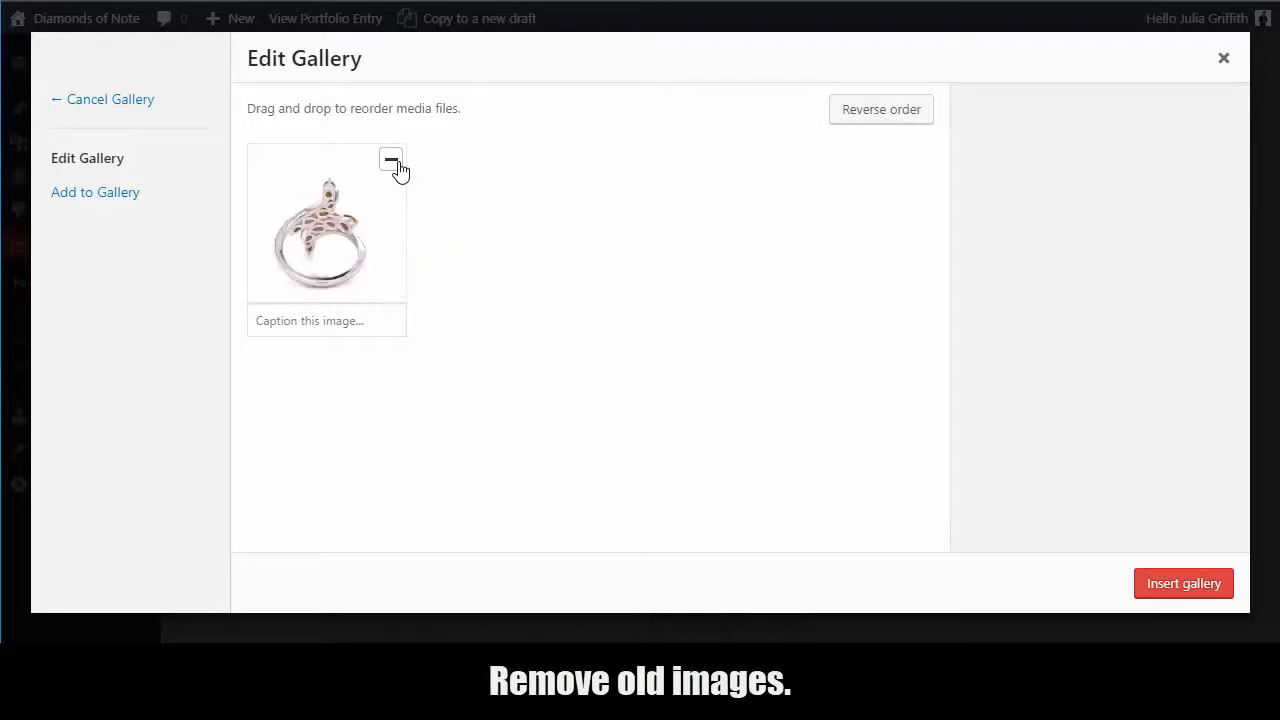
click(394, 162)
Add the four consecutive Media Library images from 556-00094-1.jpg through 200-00036-1.jpg to the gallery.
click(125, 194)
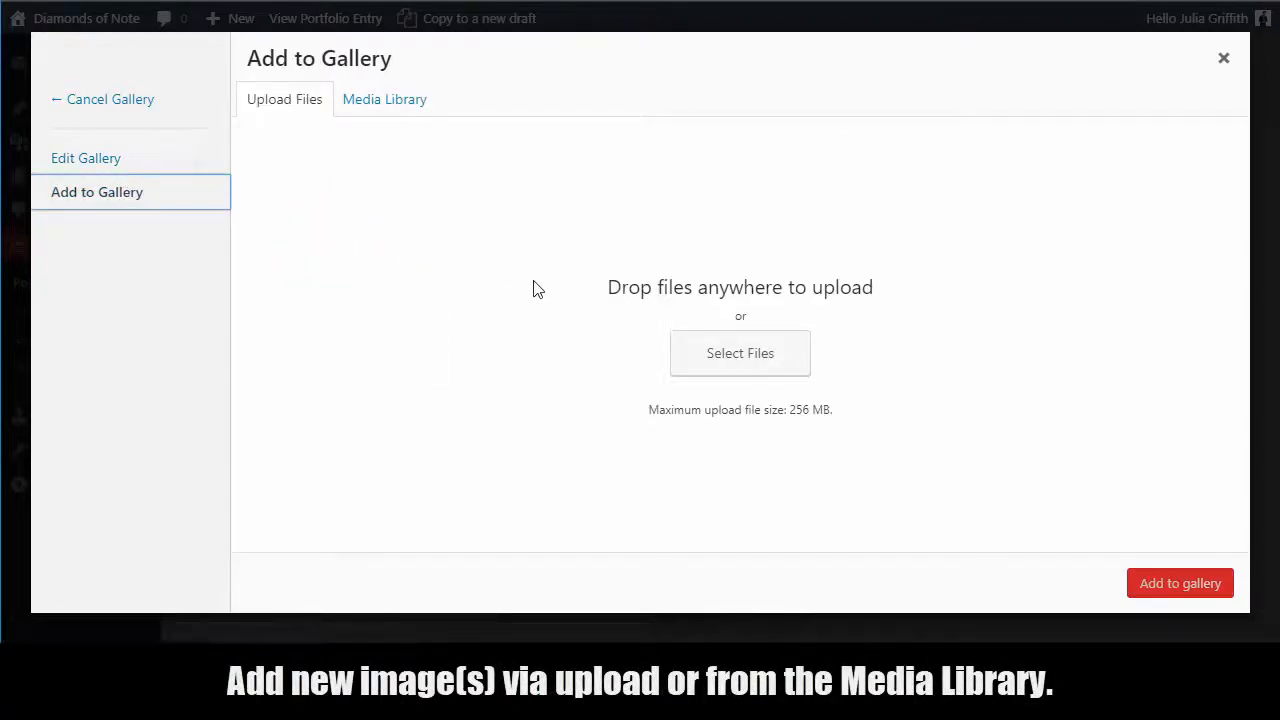
click(401, 108)
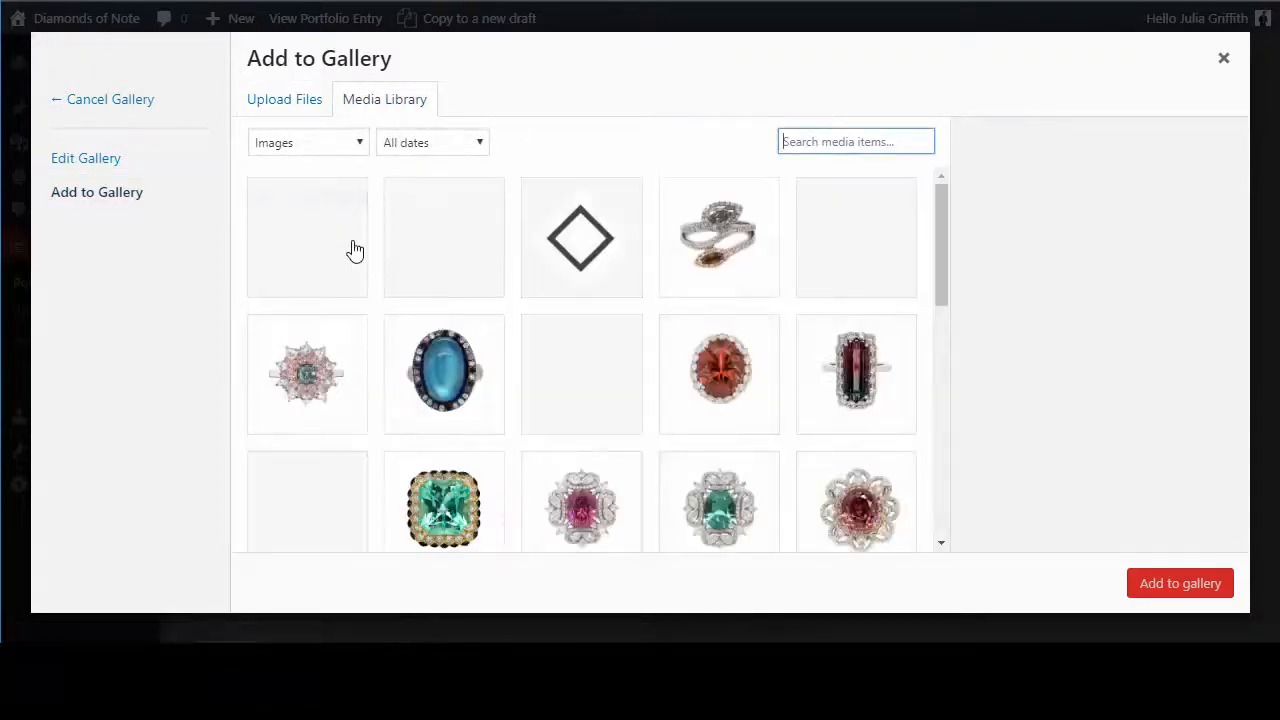
click(358, 390)
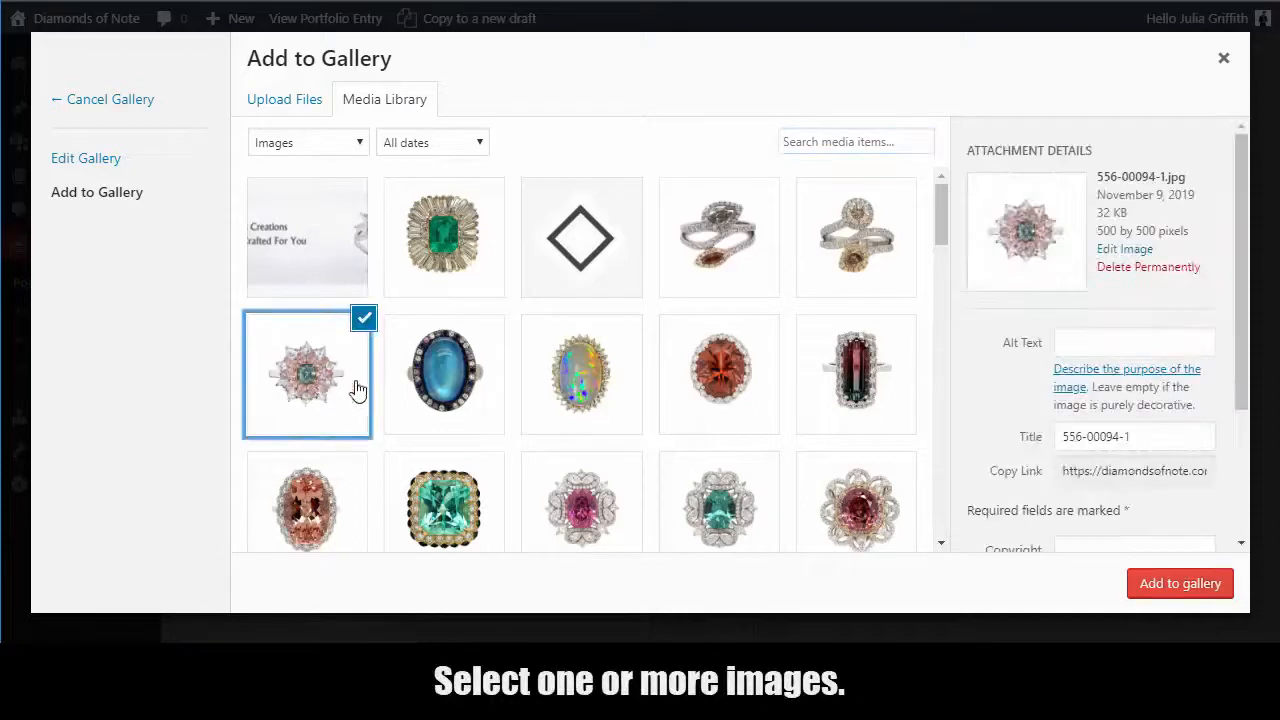
shift+click(716, 393)
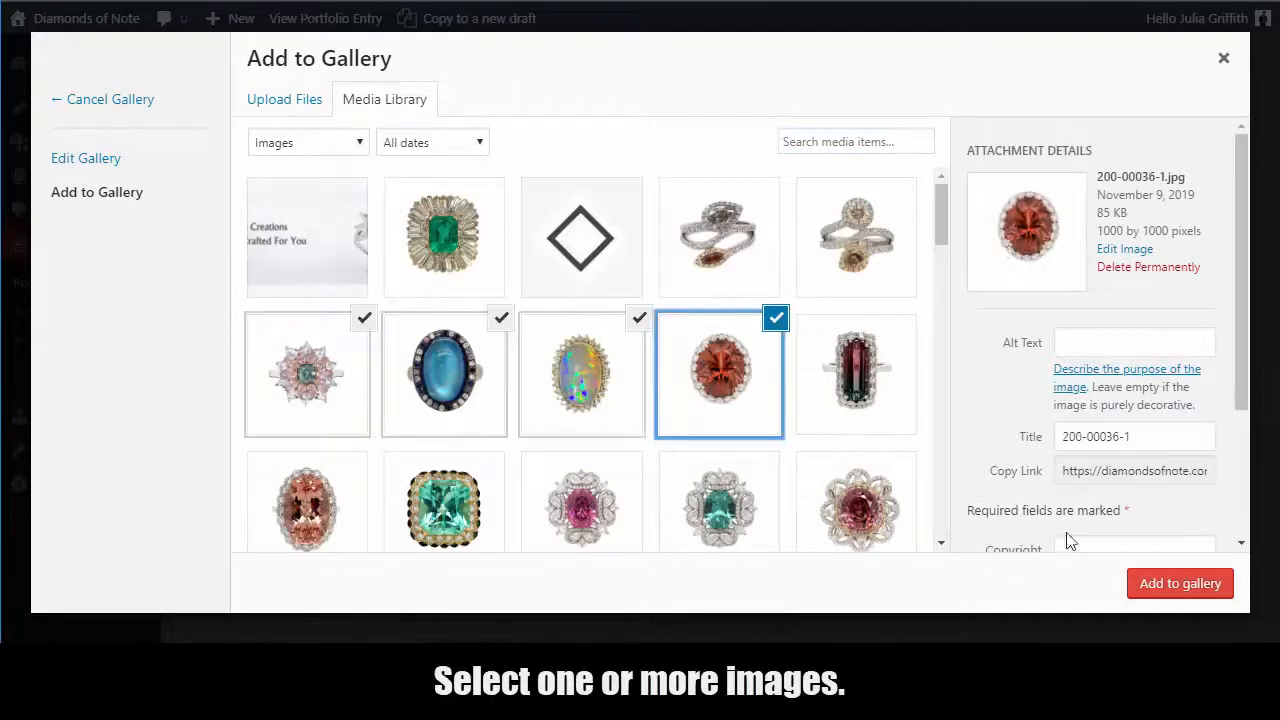
click(1181, 597)
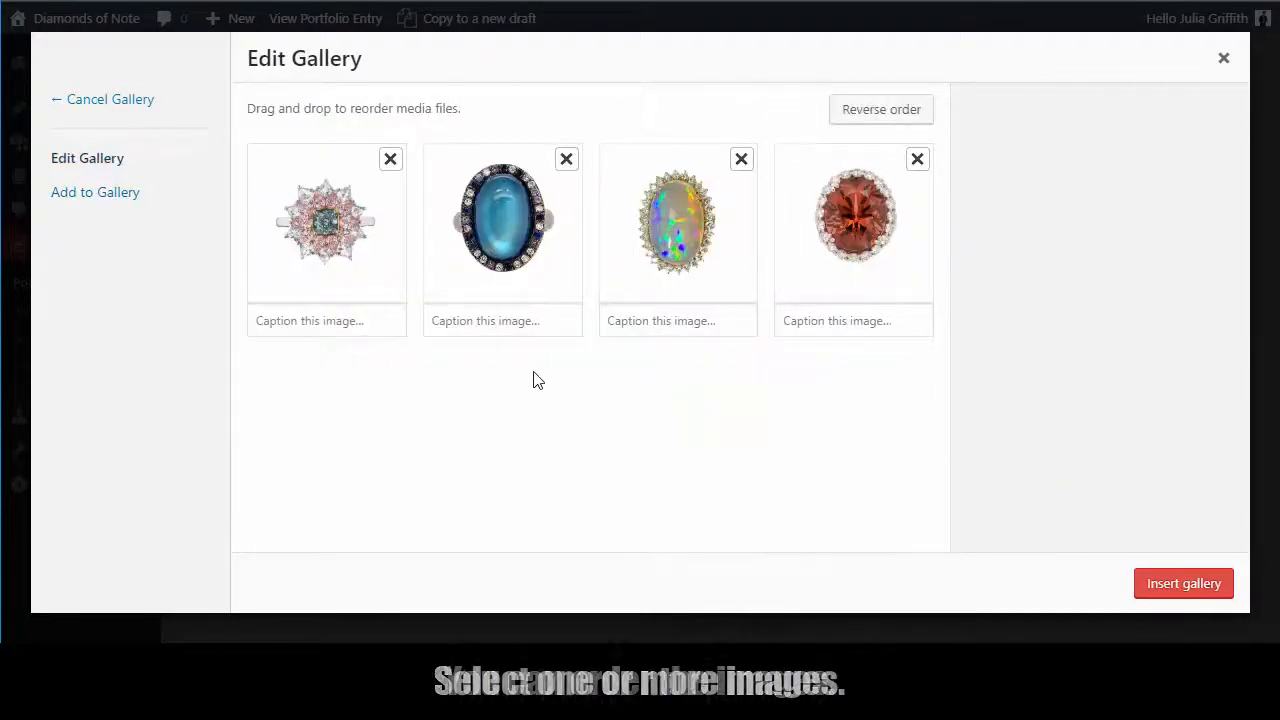
Reorder the gallery images as red-orange, pink floral, opal and blue rings, insert the gallery and save the element.
drag(828, 225, 562, 288)
drag(355, 253, 617, 286)
drag(857, 263, 712, 291)
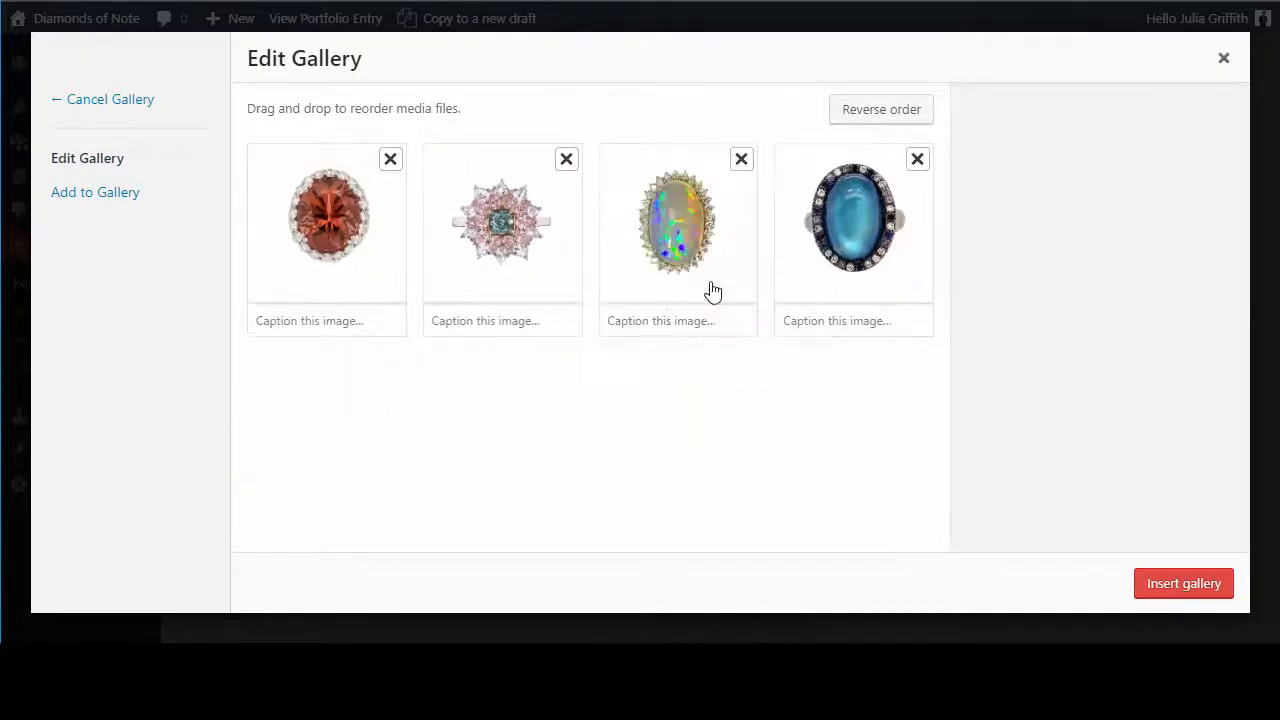
click(1180, 585)
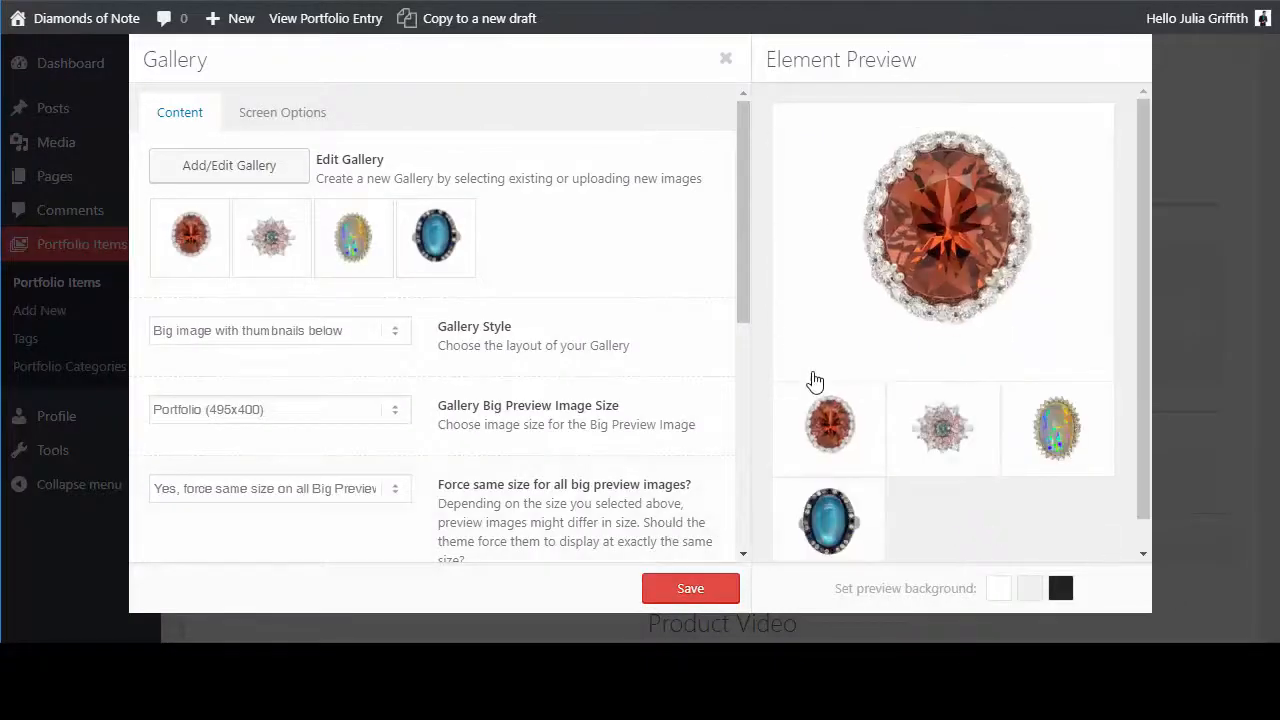
click(680, 595)
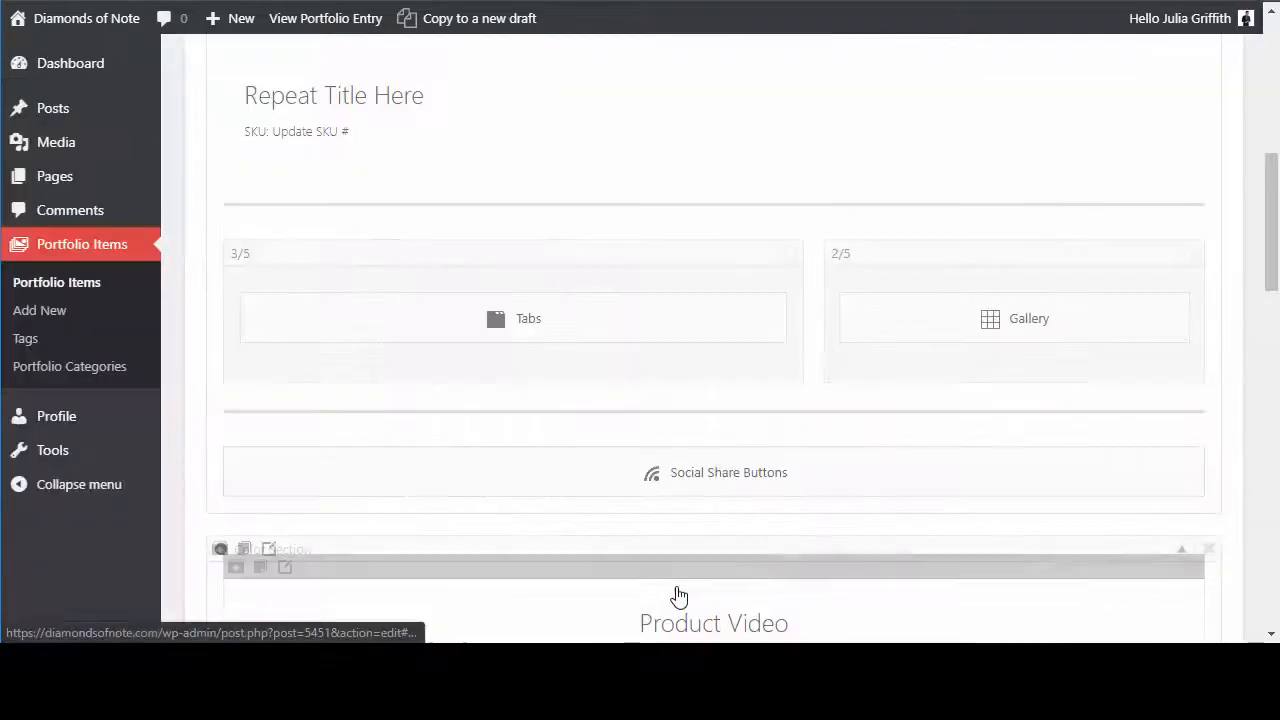
Replace the Product Video element's link with "Insert Video URL from YouTube." and save it.
scroll(660, 411, down, 3)
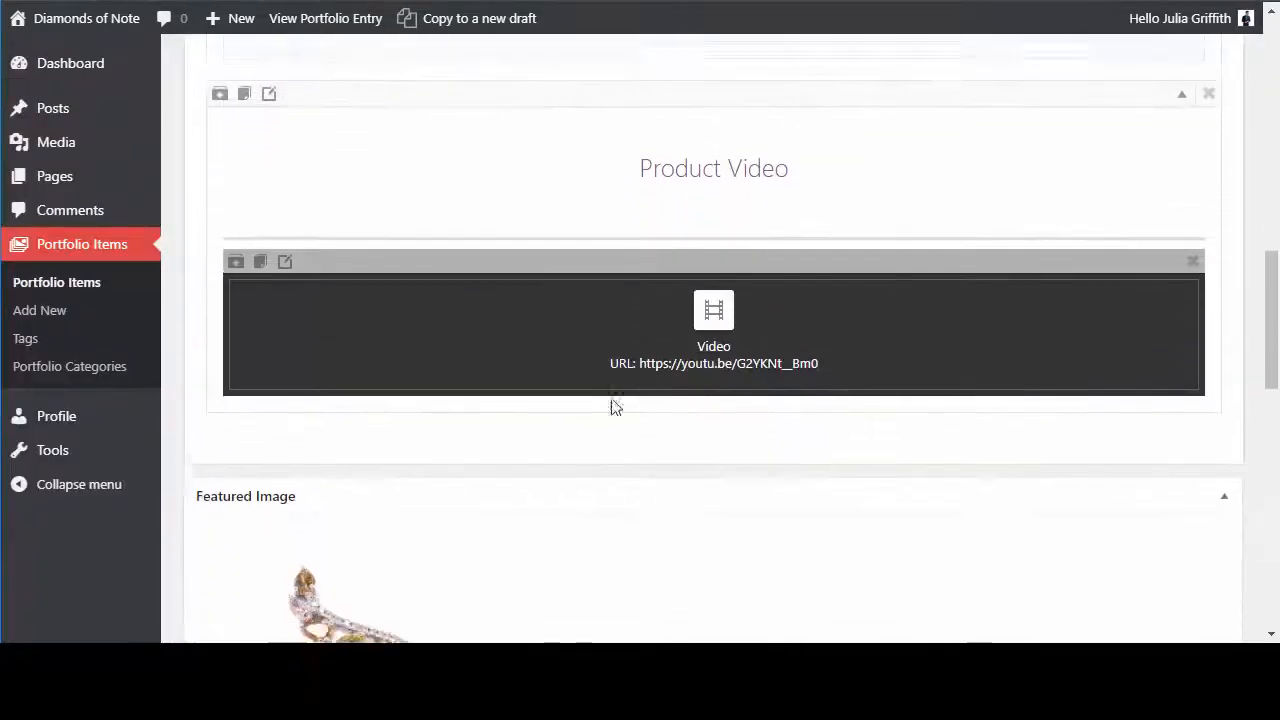
click(606, 354)
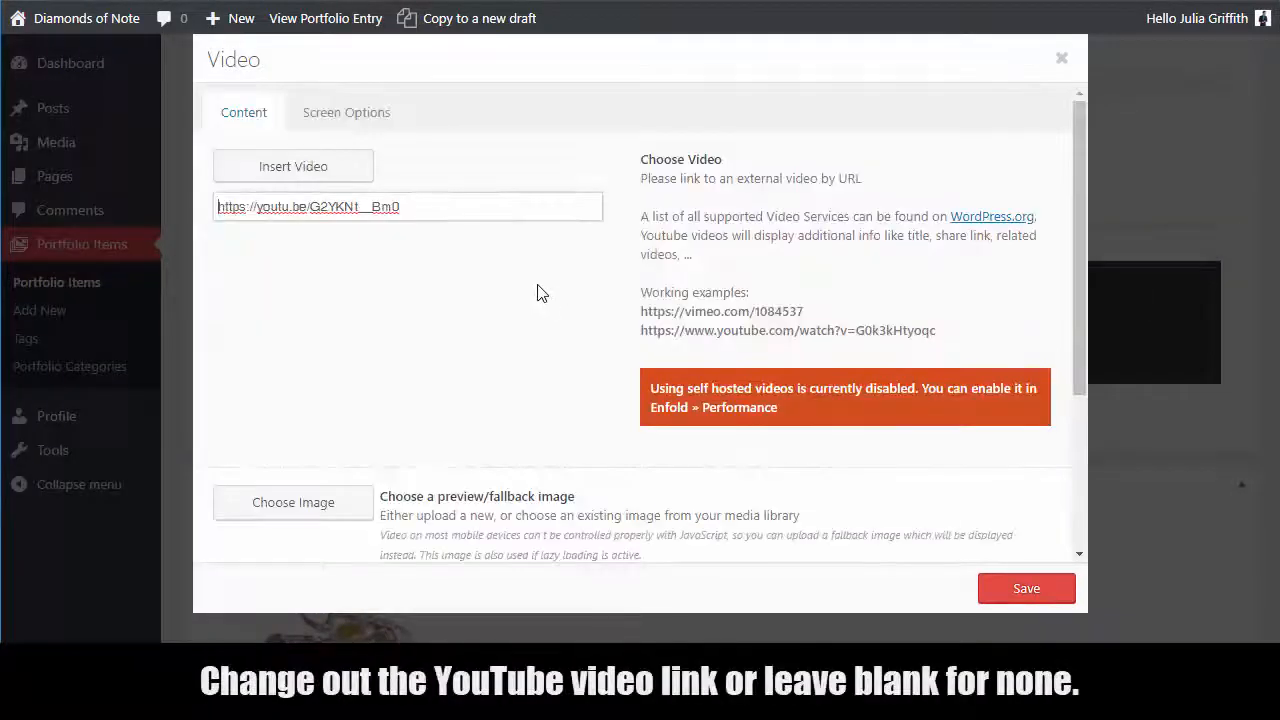
double_click(431, 204)
key(BackSpace)
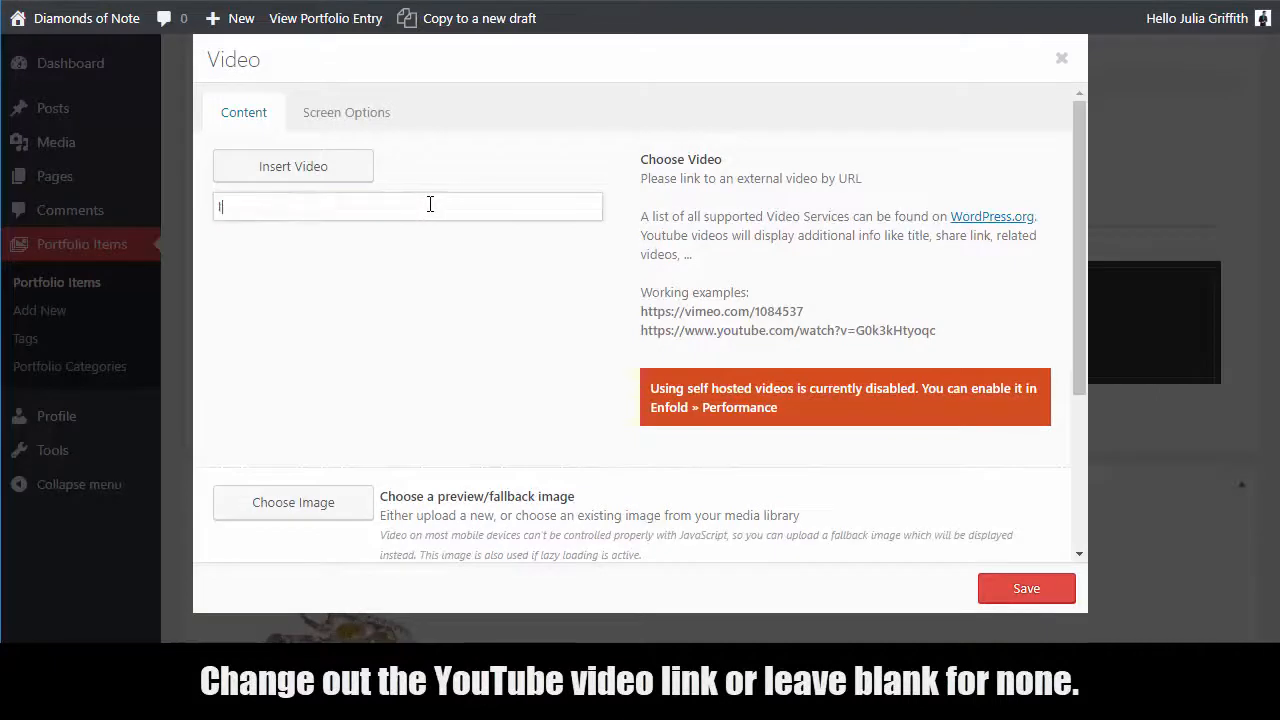
text(Insert Video URL from YouTube.)
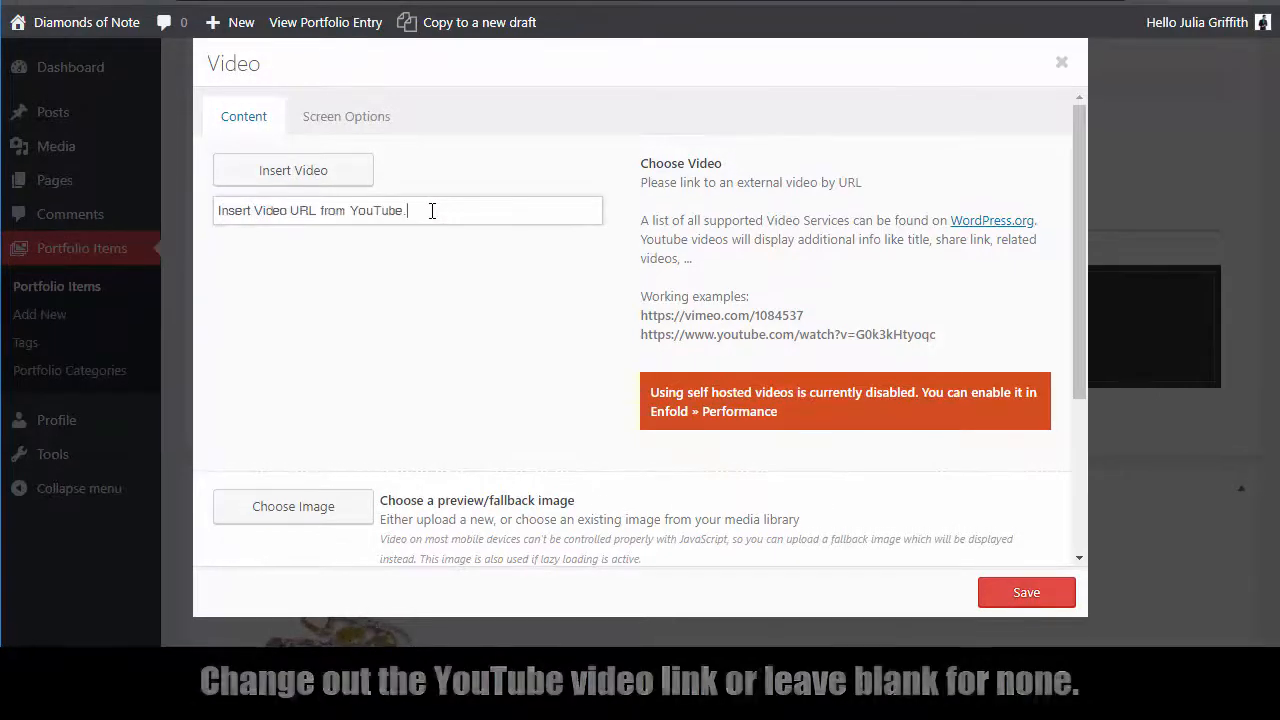
click(994, 598)
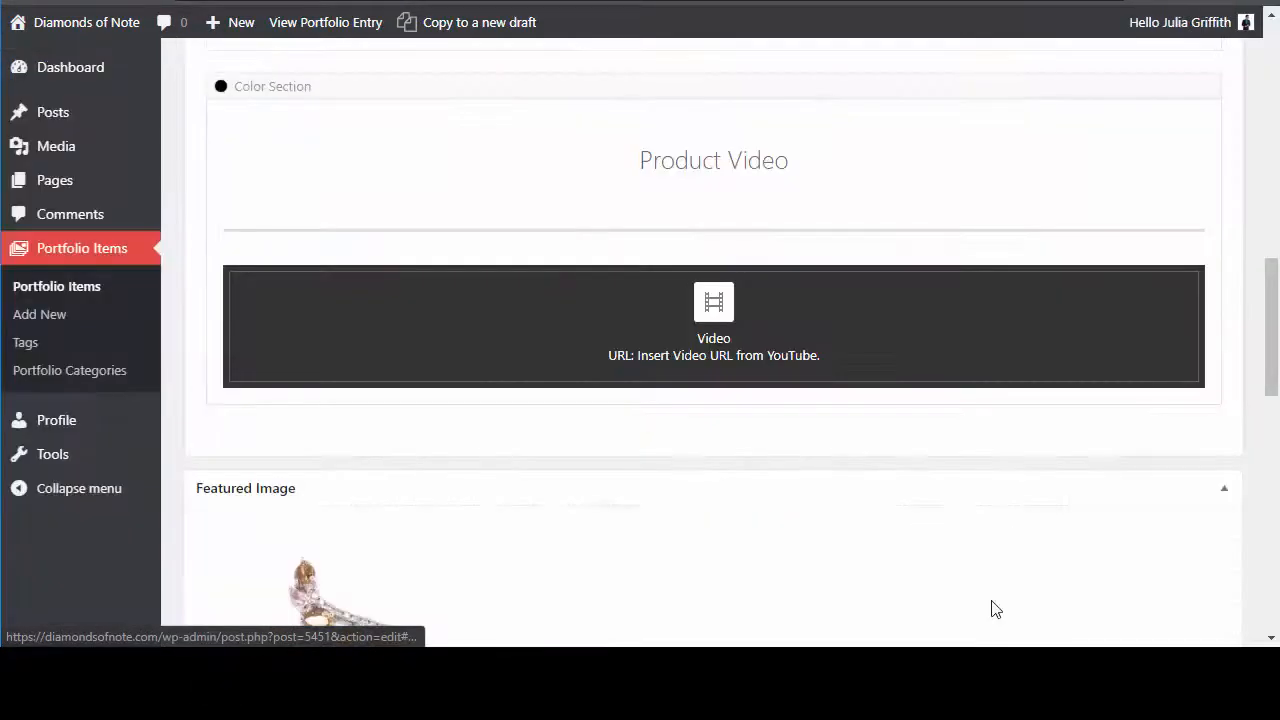
Set the entry's featured image to 200-00059-1.jpg from the Media Library.
scroll(730, 435, down, 1)
scroll(720, 427, down, 3)
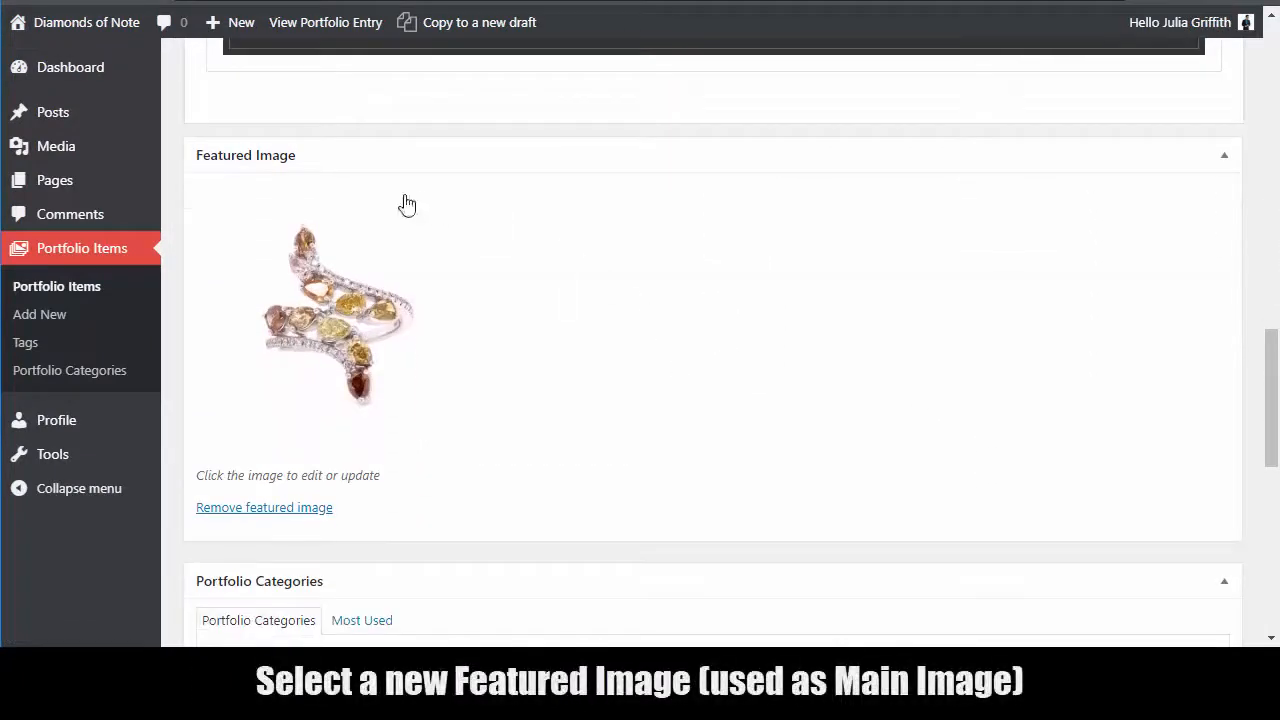
click(314, 346)
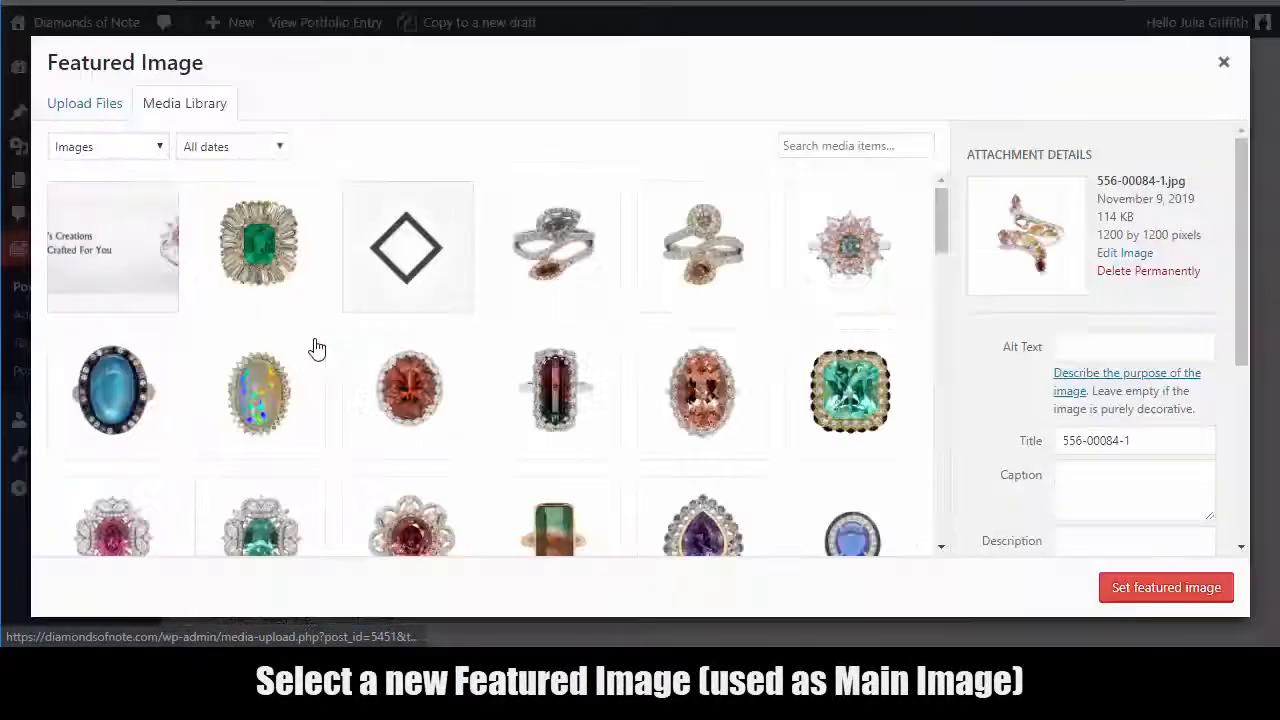
click(553, 398)
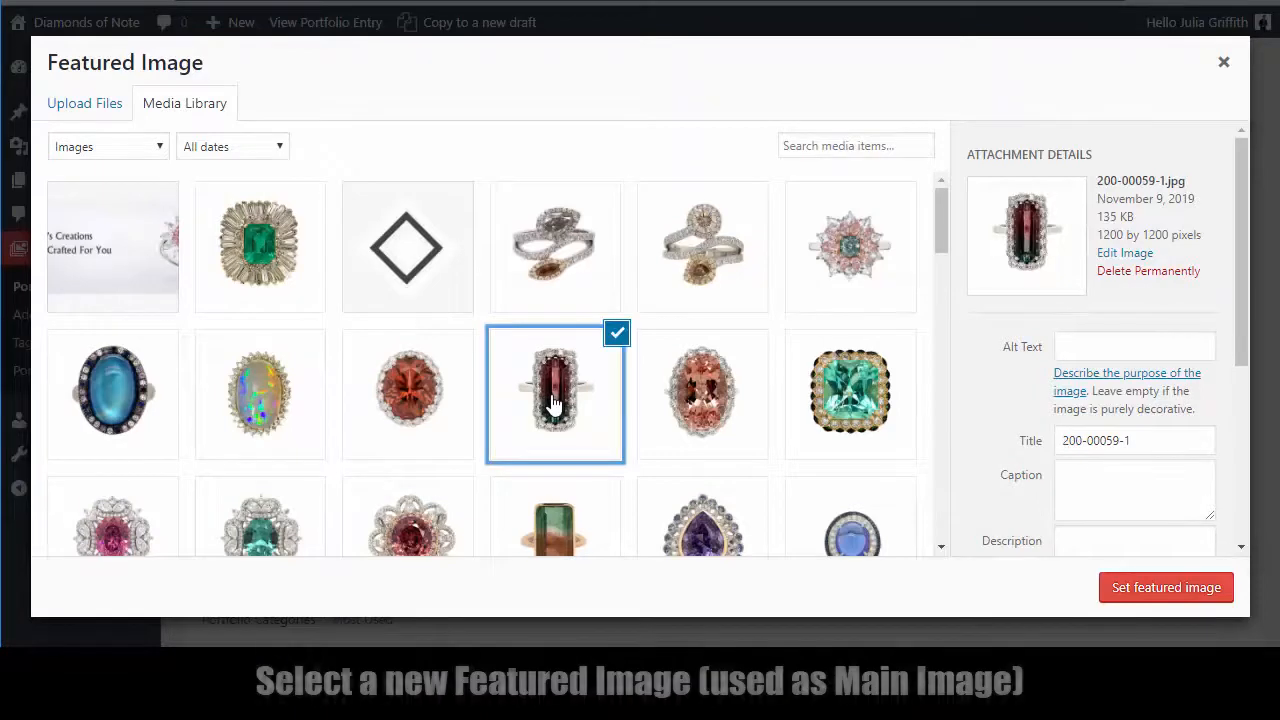
click(1128, 600)
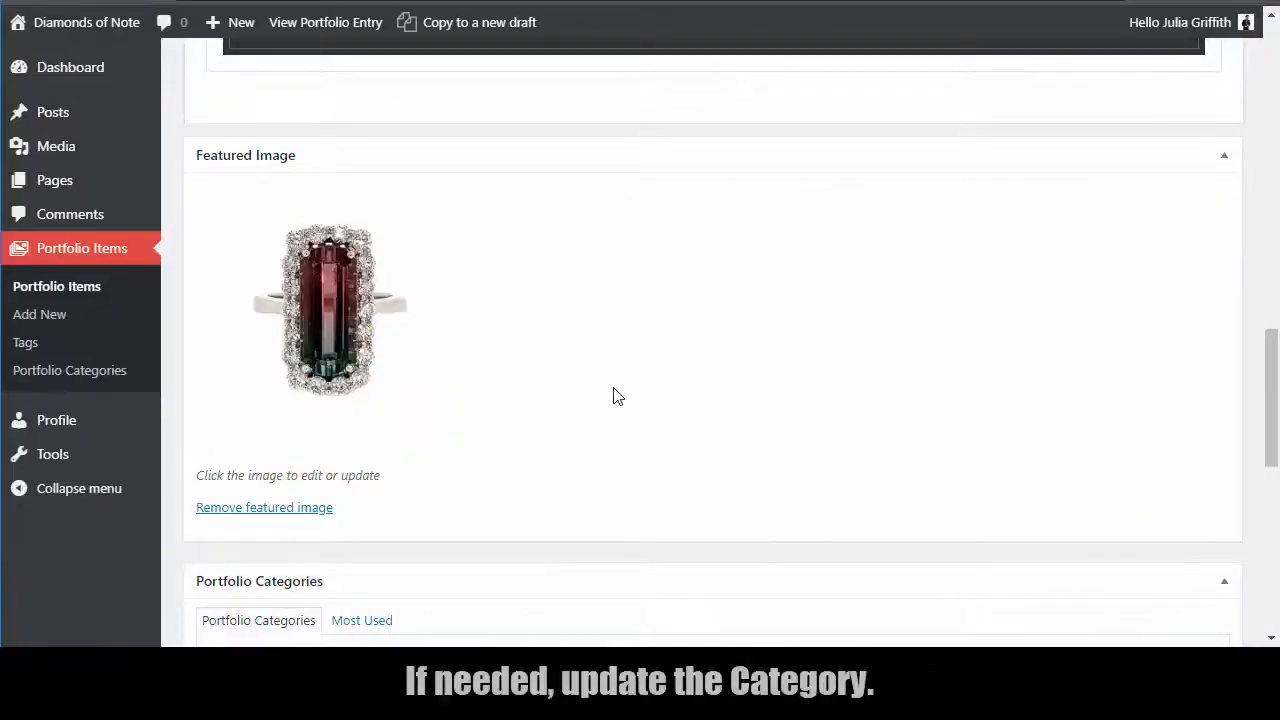
Assign the portfolio entry to the Sold category and publish it.
scroll(620, 397, down, 3)
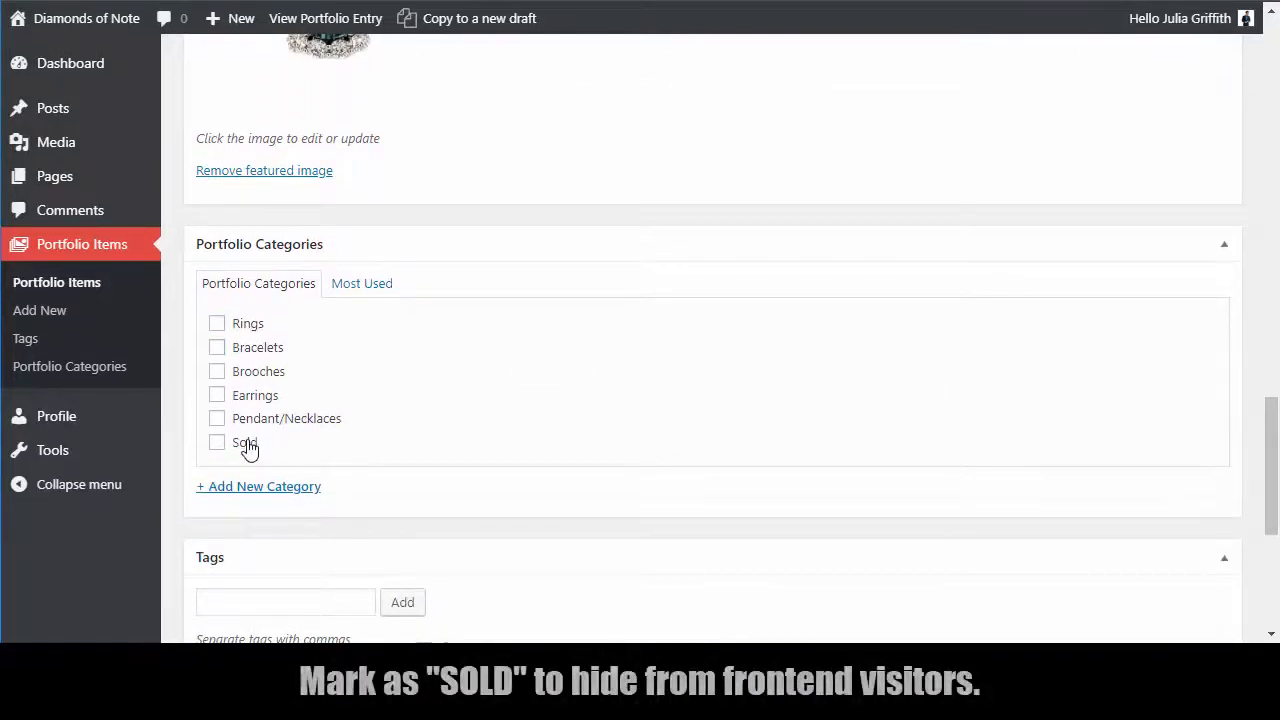
click(252, 445)
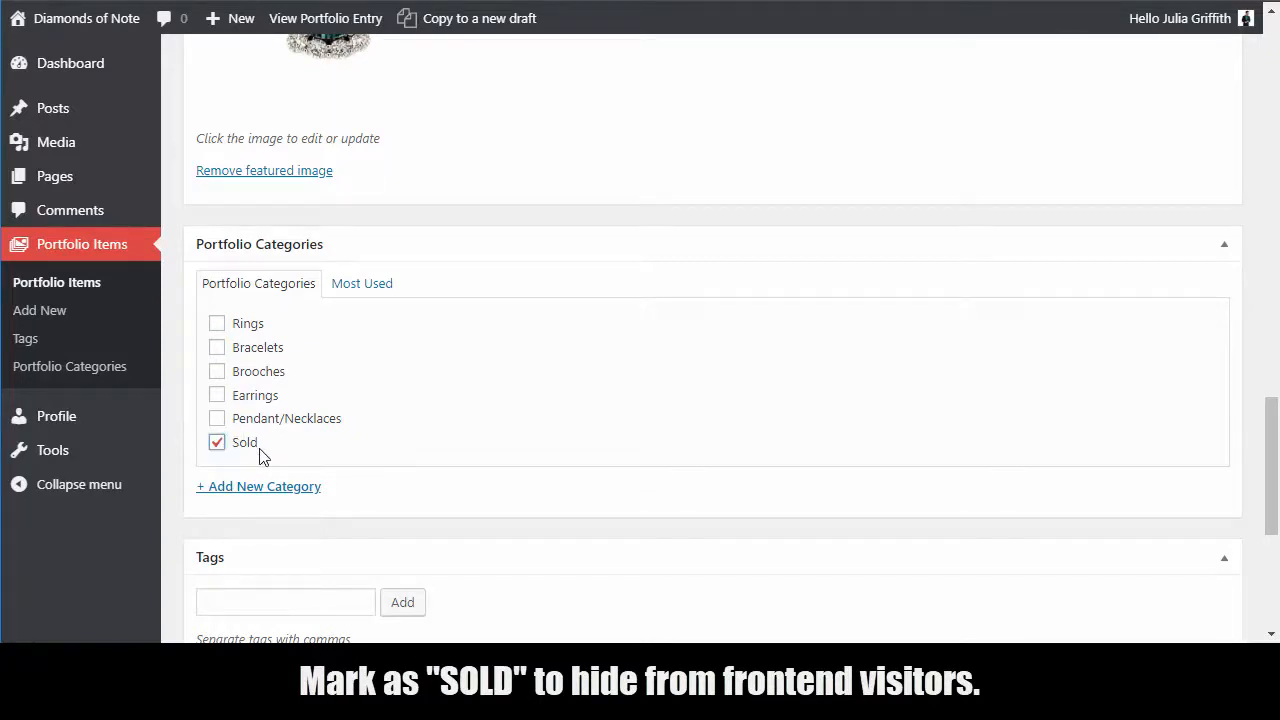
scroll(268, 451, down, 5)
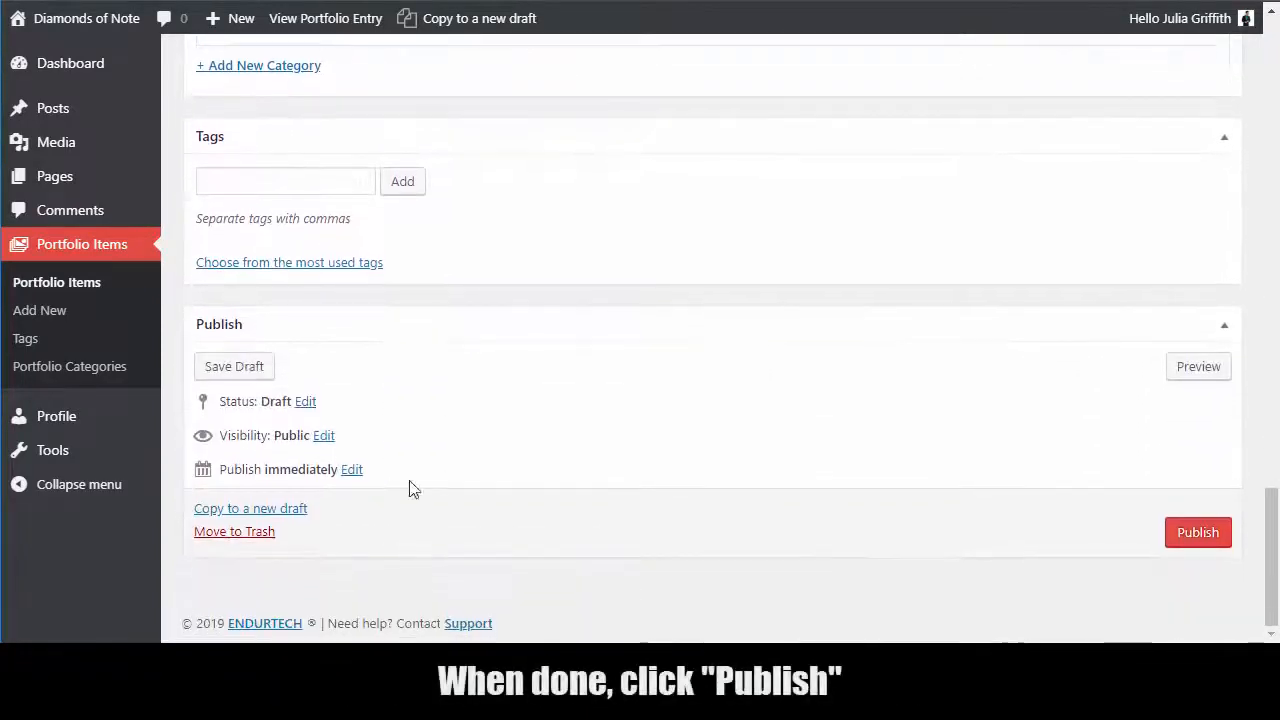
click(1197, 535)
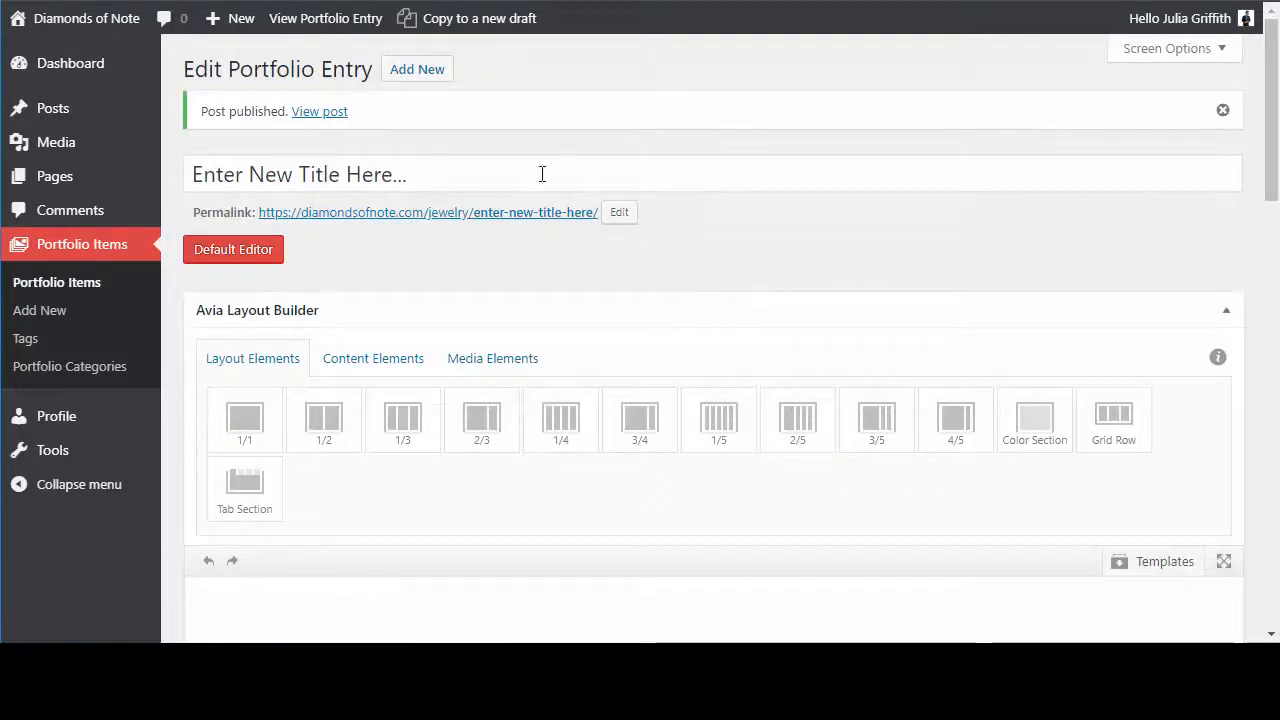
View the published entry on the site and check its description and gallery images.
click(319, 114)
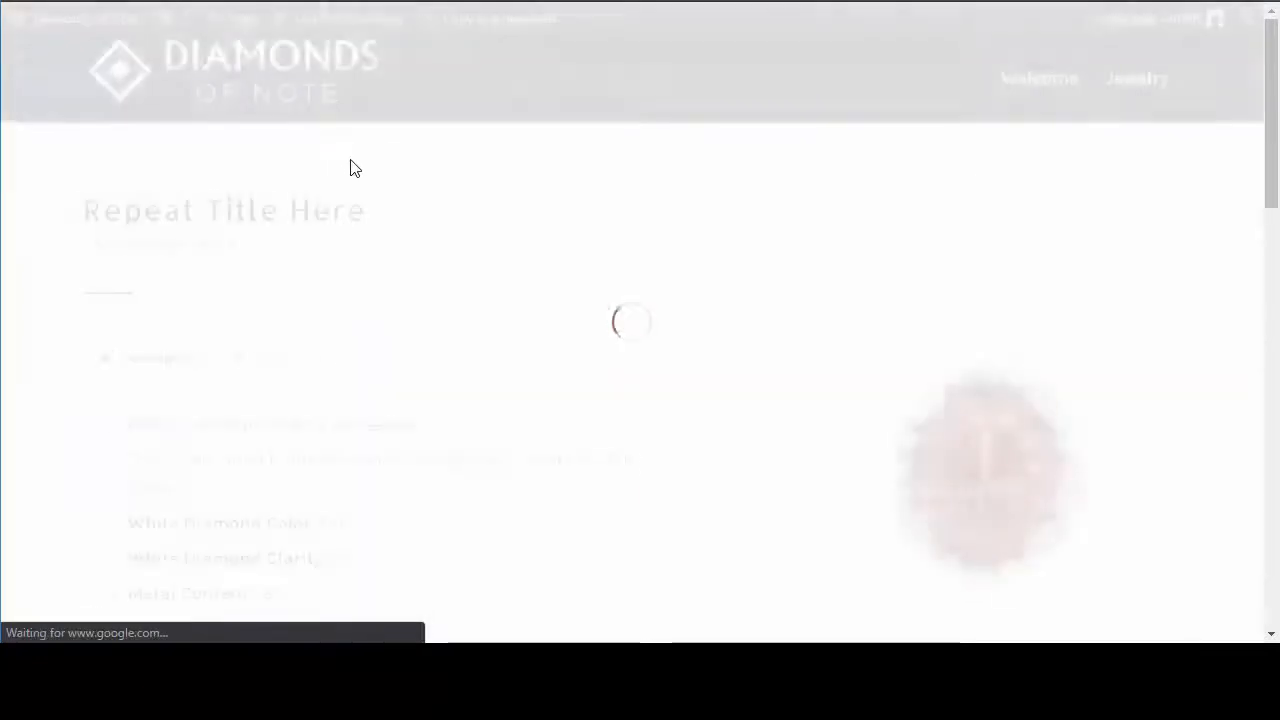
scroll(621, 362, down, 3)
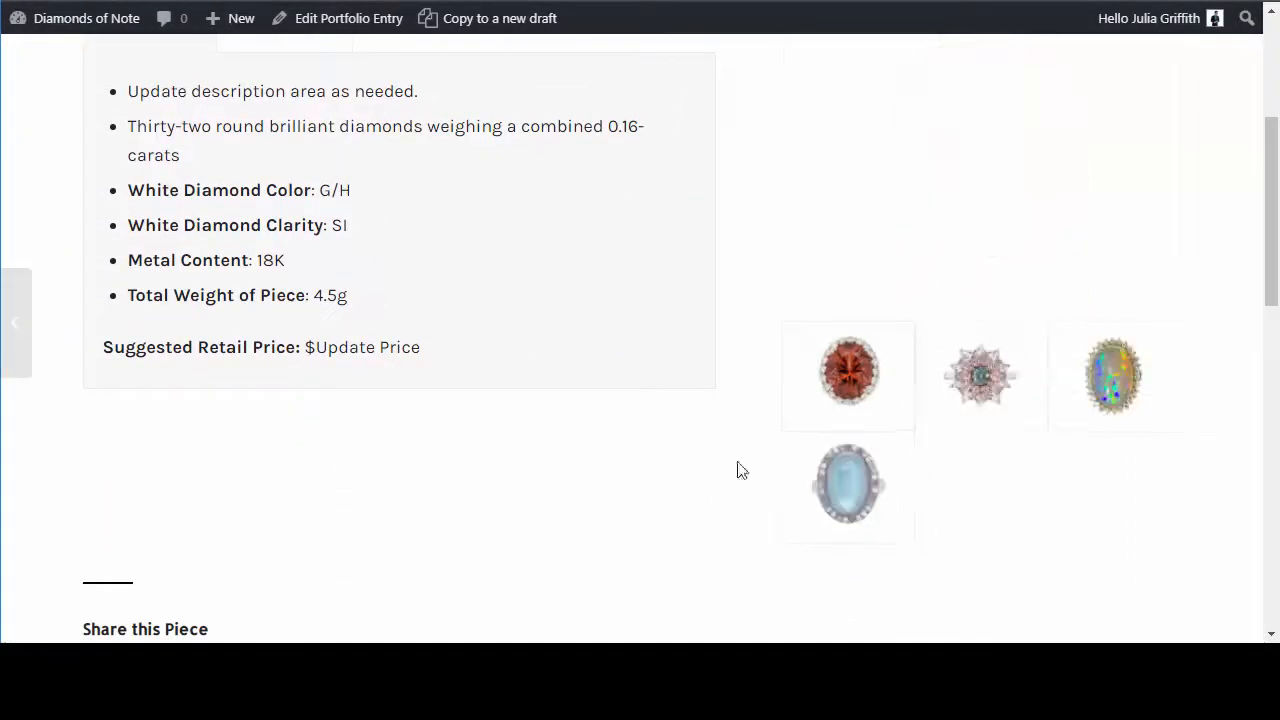
scroll(737, 466, up, 3)
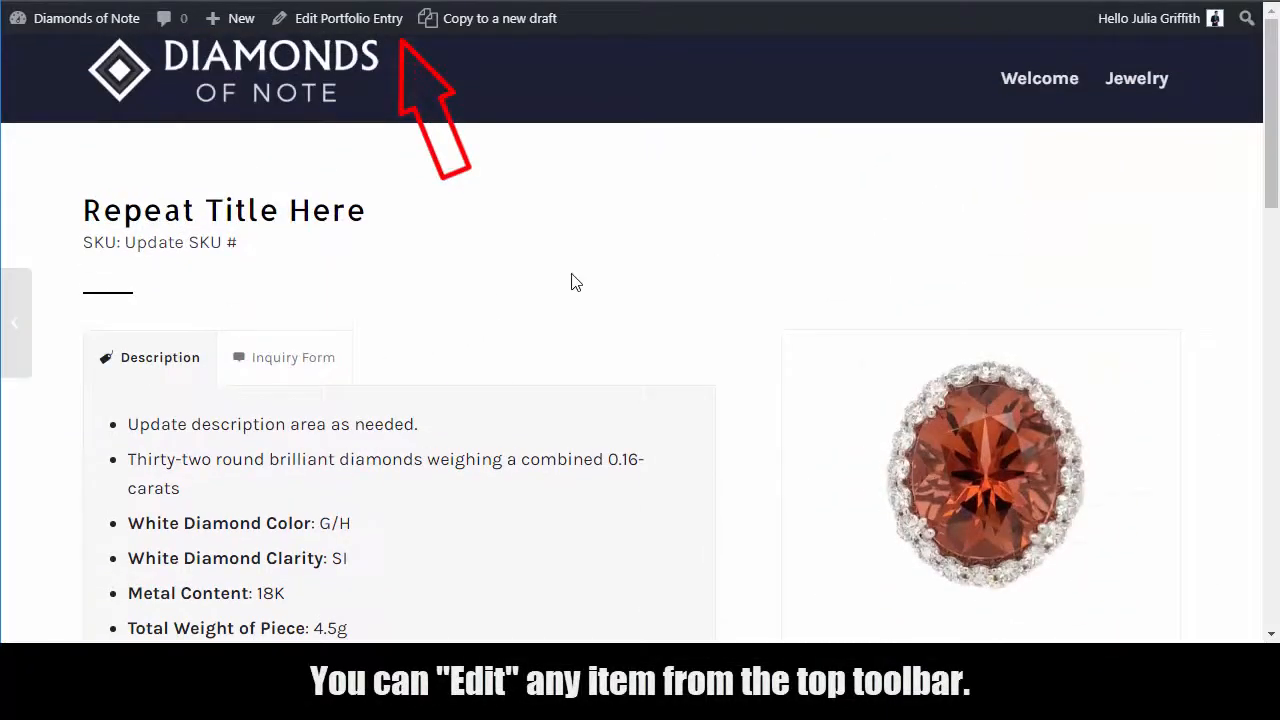
Reopen the "Enter New Title Here..." portfolio entry for editing and move it to the Trash.
click(350, 20)
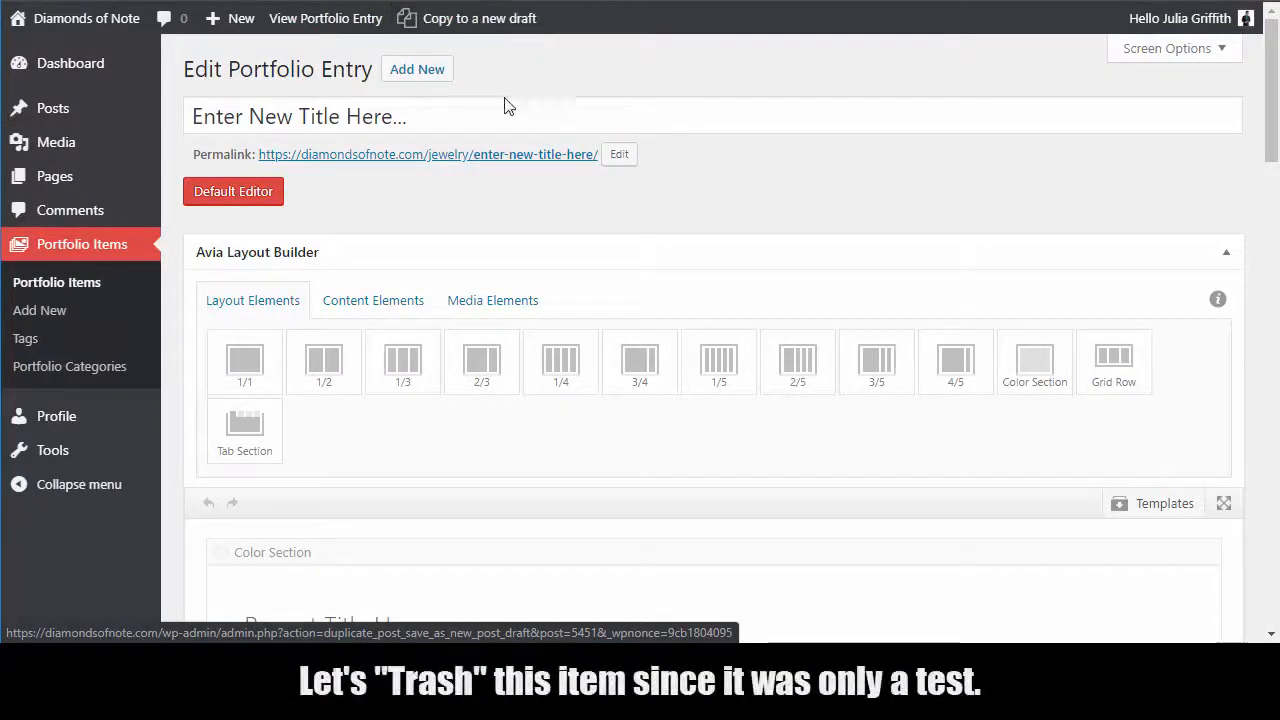
scroll(505, 105, down, 10)
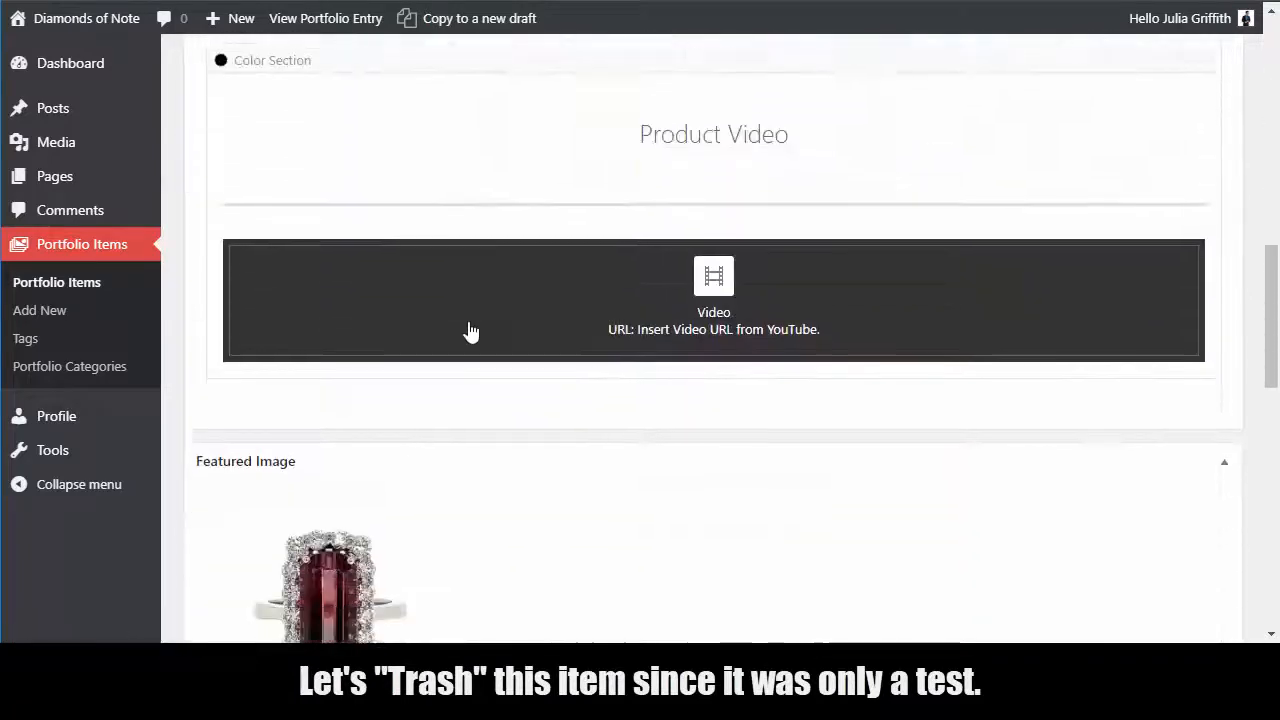
scroll(450, 340, down, 10)
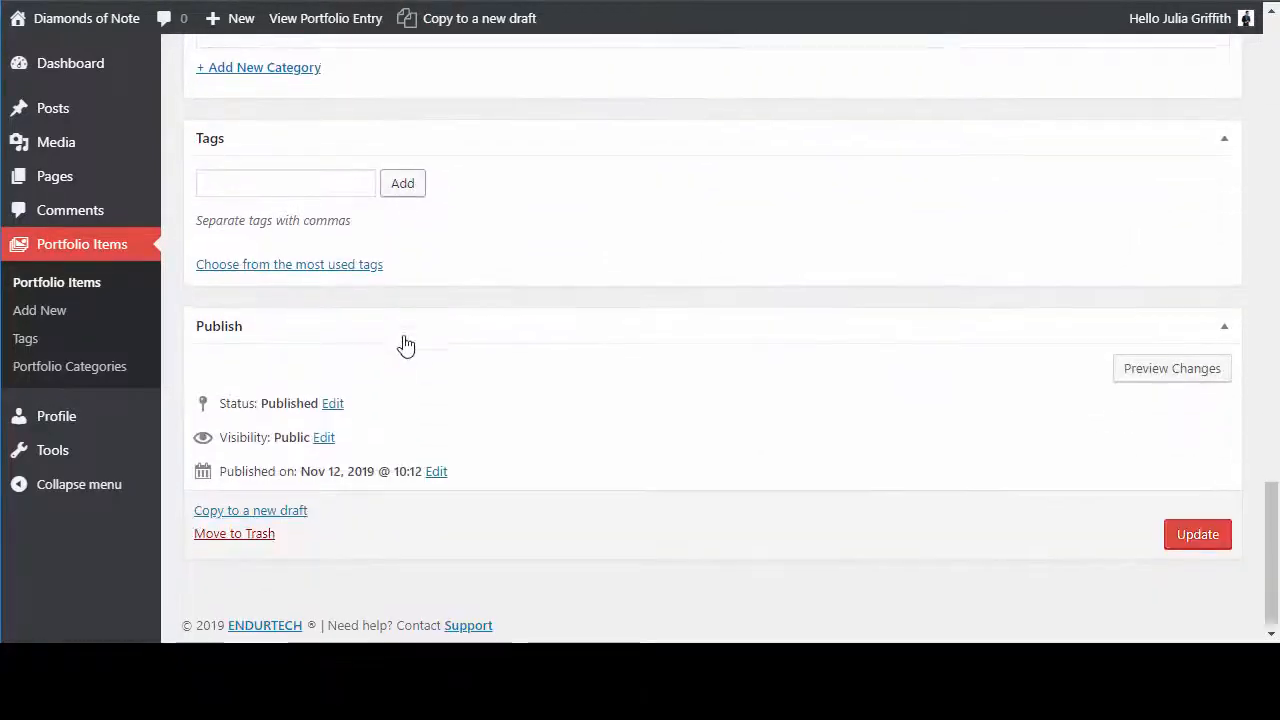
click(238, 537)
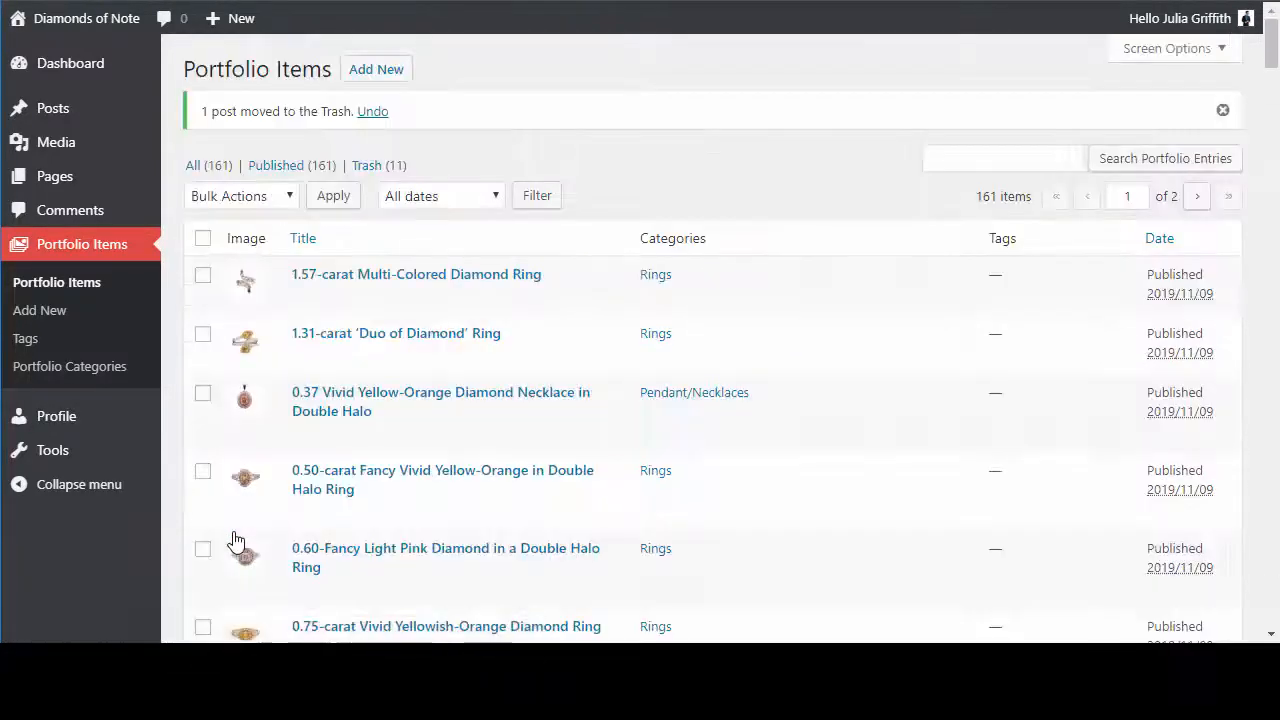